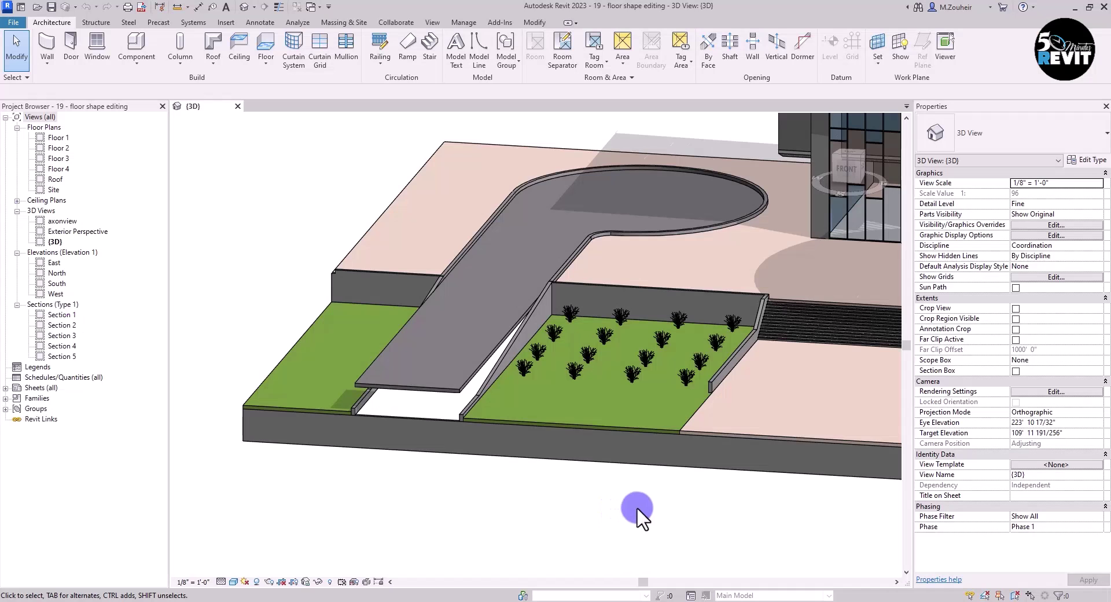
# - Select the Site Road floor in the 3D view and examine how its straight end sits above the opening between the side walls
pyautogui.moveTo(636, 509); pyautogui.dragTo(409, 458, button='middle')
pyautogui.scroll(-5, 470, 513)
pyautogui.scroll(3, 273, 463)
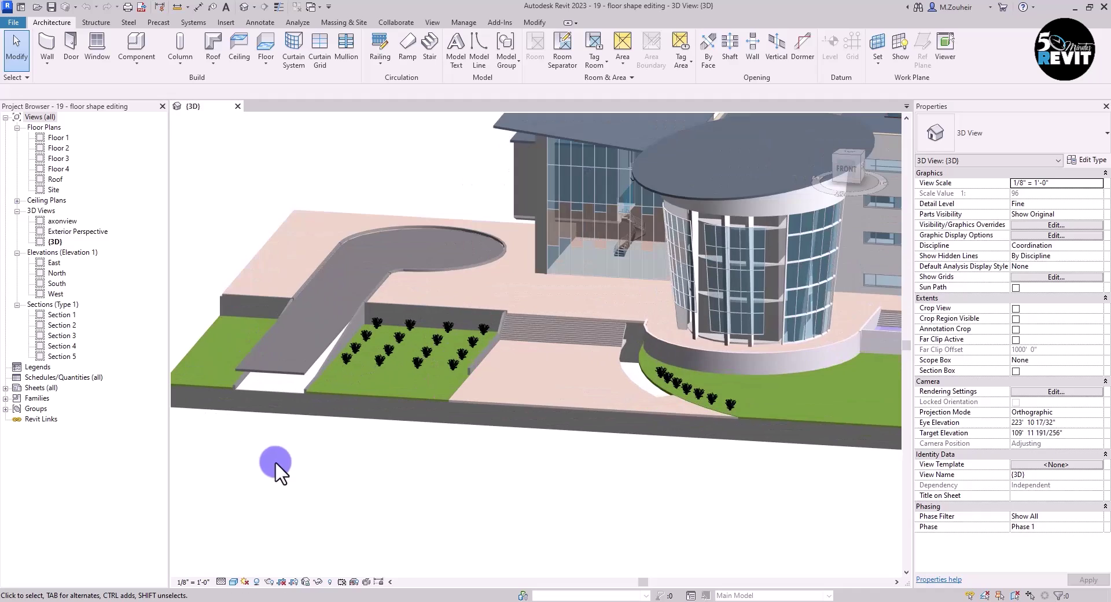
pyautogui.moveTo(275, 460); pyautogui.dragTo(361, 498, button='middle')
pyautogui.scroll(2, 360, 499)
pyautogui.click(409, 417)
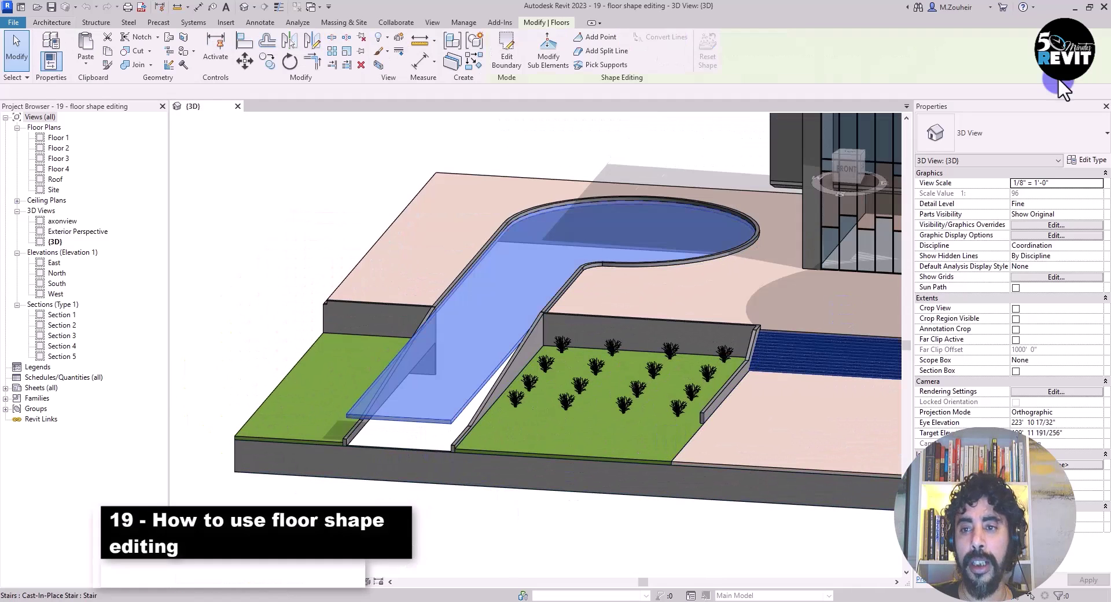
pyautogui.scroll(-3, 496, 479)
pyautogui.moveTo(555, 523); pyautogui.dragTo(502, 525, button='middle')
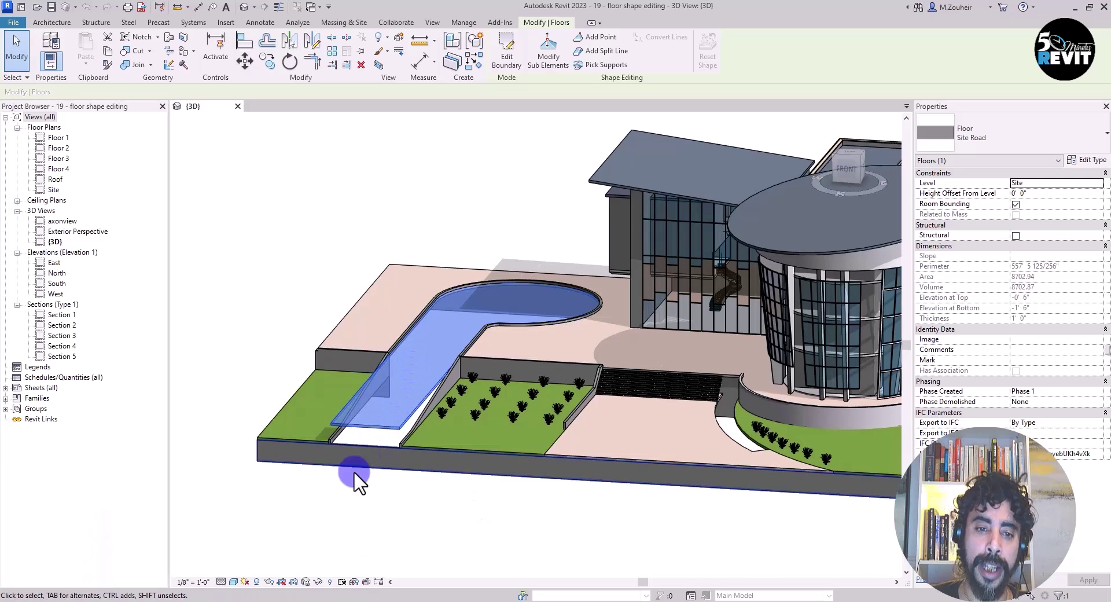
pyautogui.scroll(5, 404, 380)
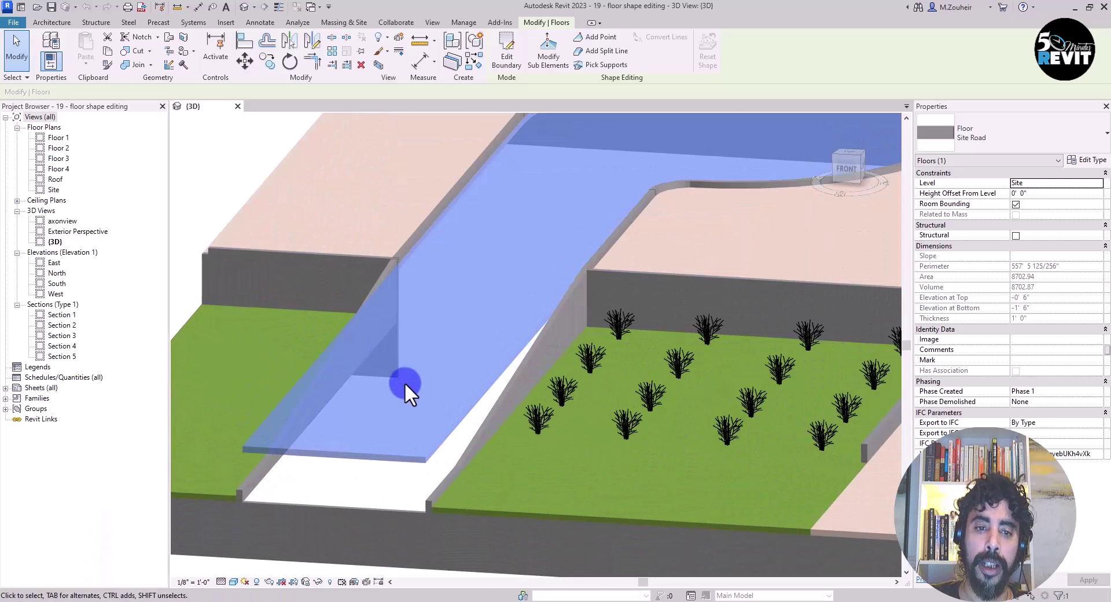
pyautogui.moveTo(404, 381); pyautogui.dragTo(469, 324, button='middle')
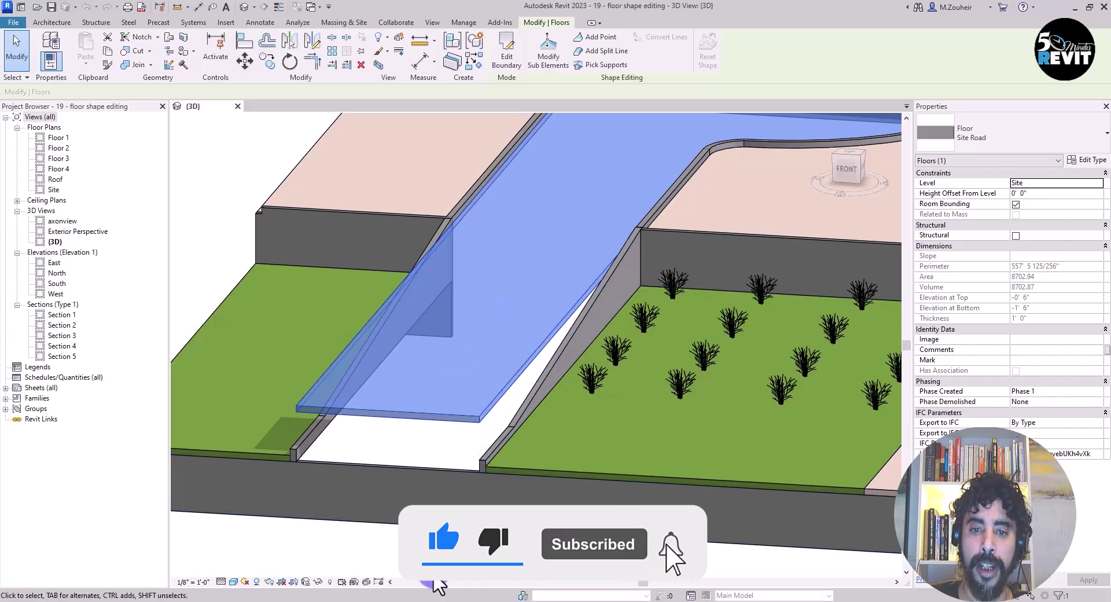
pyautogui.scroll(-4, 420, 533)
pyautogui.scroll(3, 526, 335)
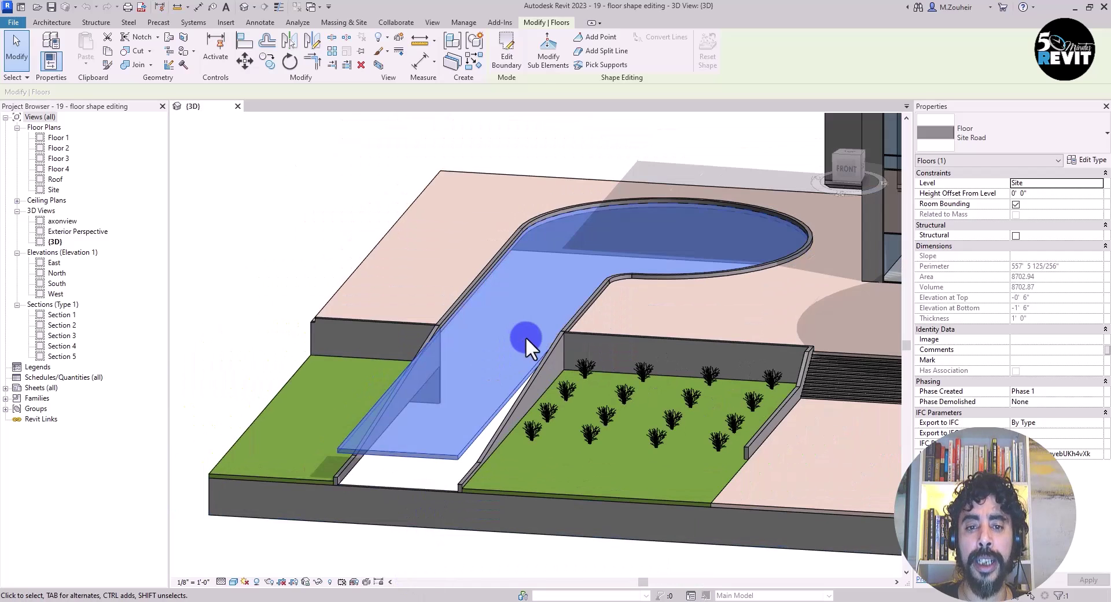
pyautogui.moveTo(496, 352); pyautogui.dragTo(454, 399, button='middle')
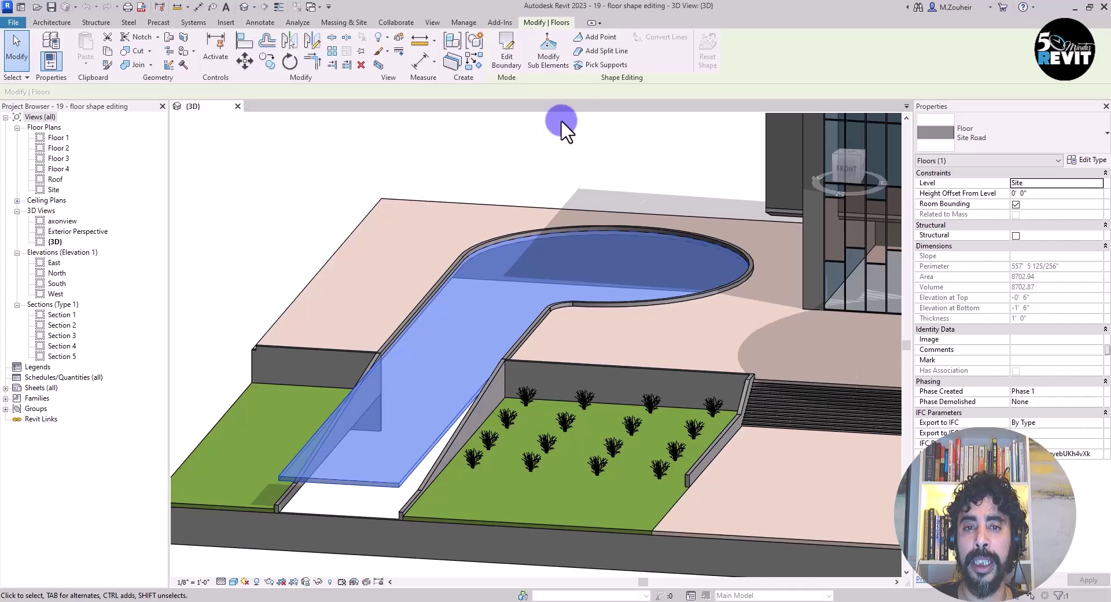
# - Add a shape point on the long outer straight edge of the Site Road floor and finish the shape edit
pyautogui.click(595, 37)
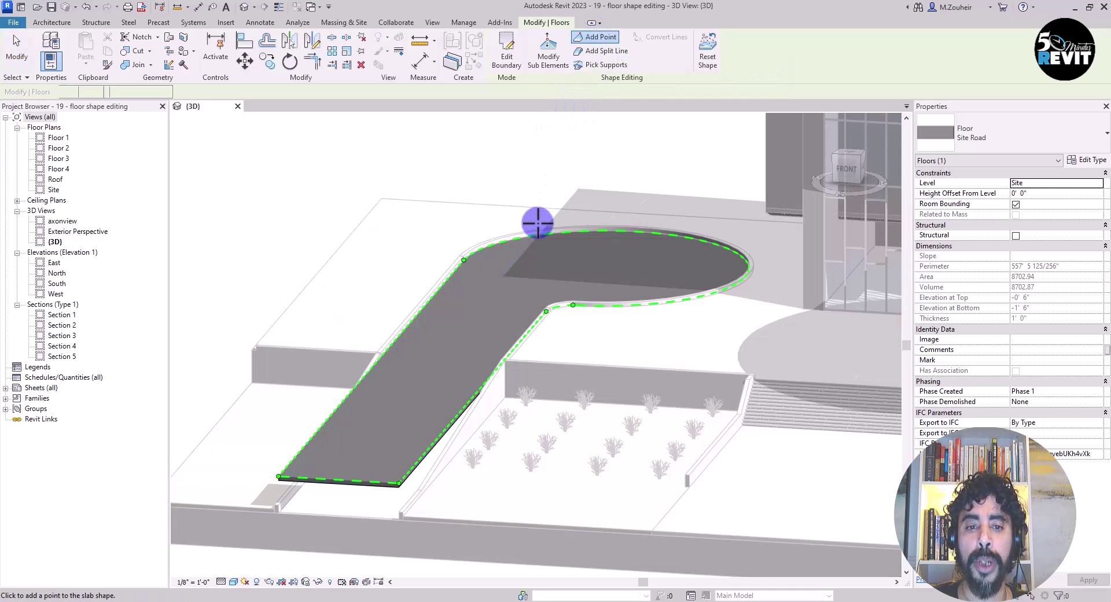
pyautogui.scroll(2, 471, 272)
pyautogui.moveTo(469, 306); pyautogui.dragTo(485, 226, button='middle')
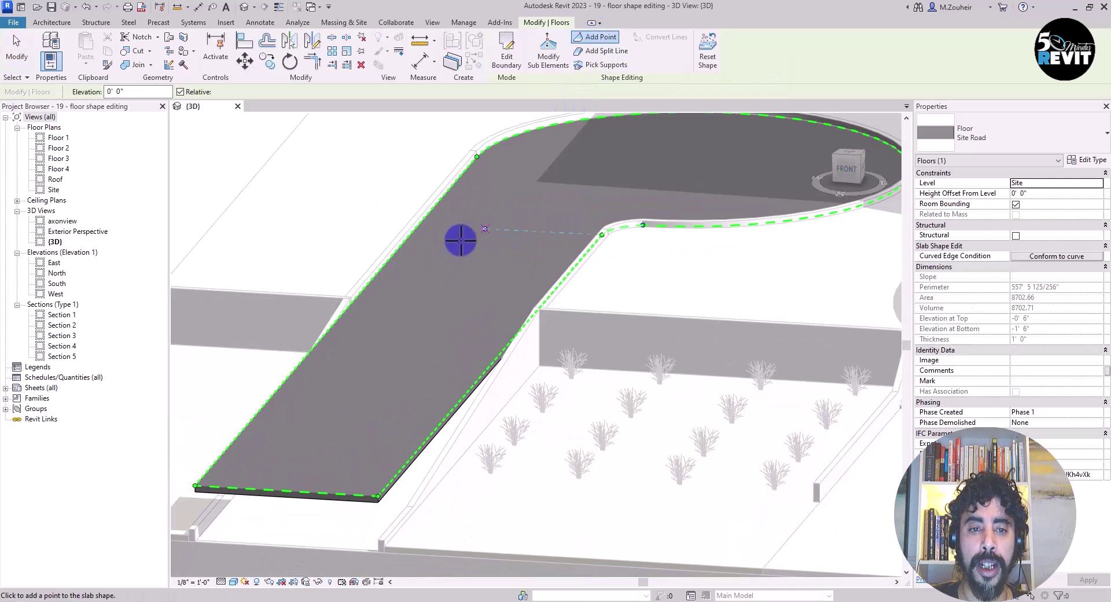
pyautogui.click(417, 236)
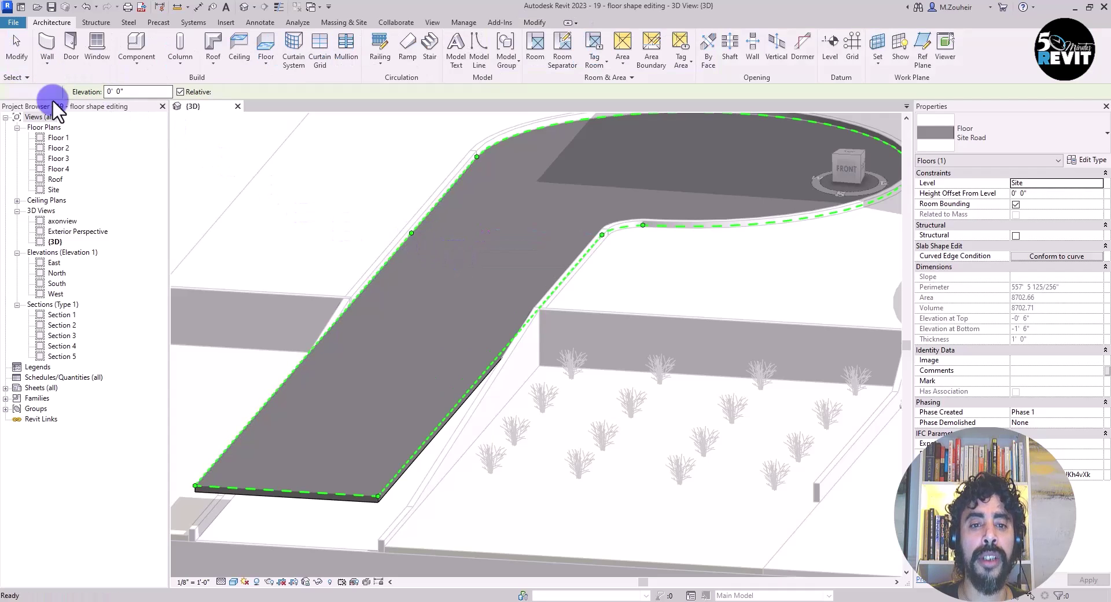
pyautogui.click(18, 52)
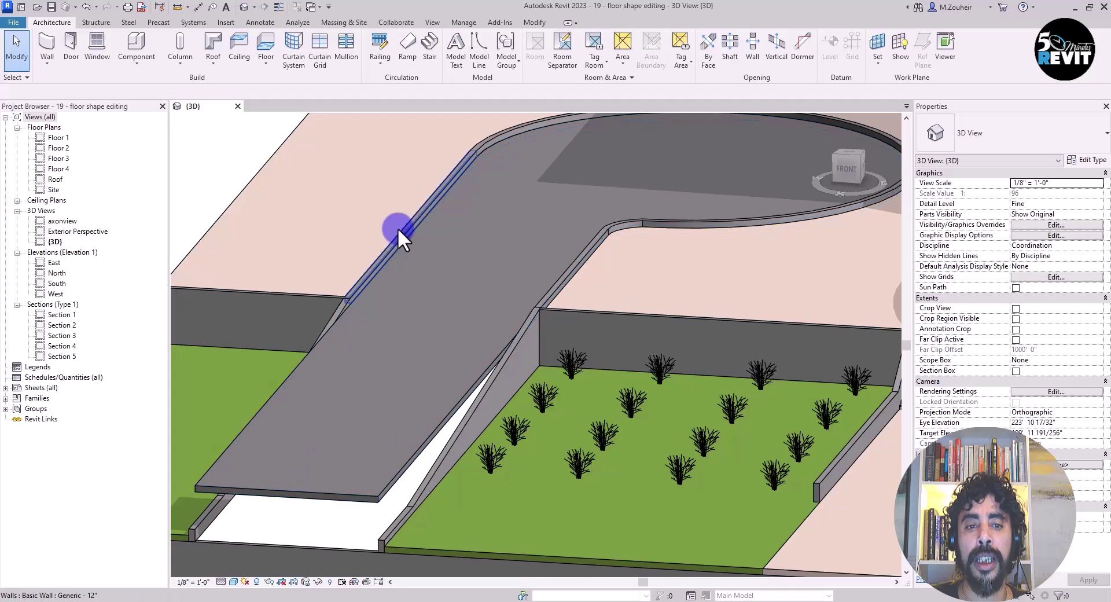
# - Raise the added edge point of the road floor to an elevation of 7' 6" with Modify Sub Elements
pyautogui.click(351, 492)
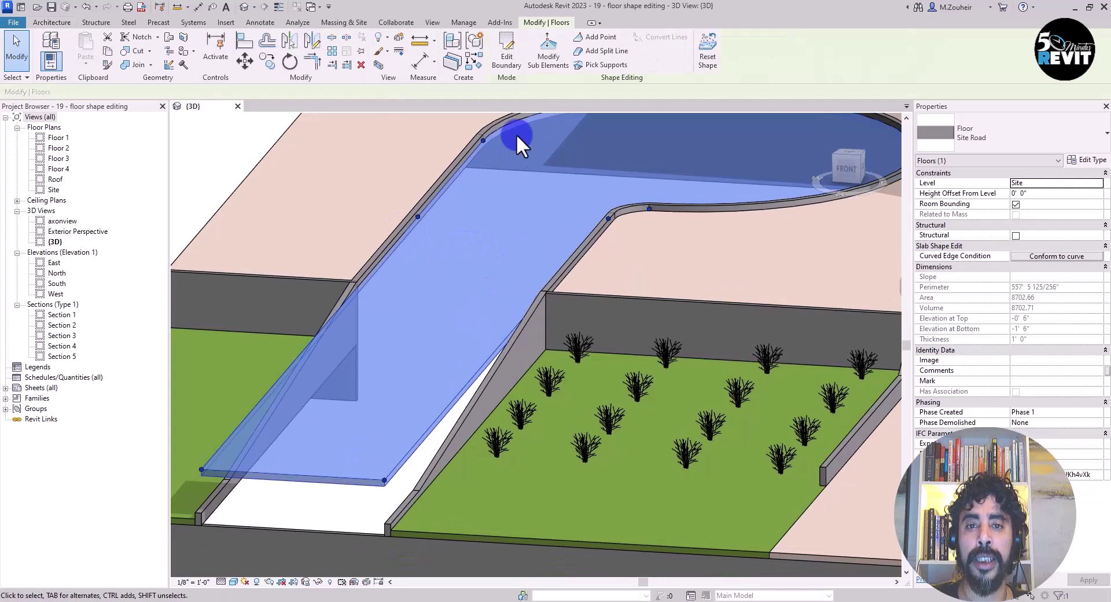
pyautogui.click(547, 46)
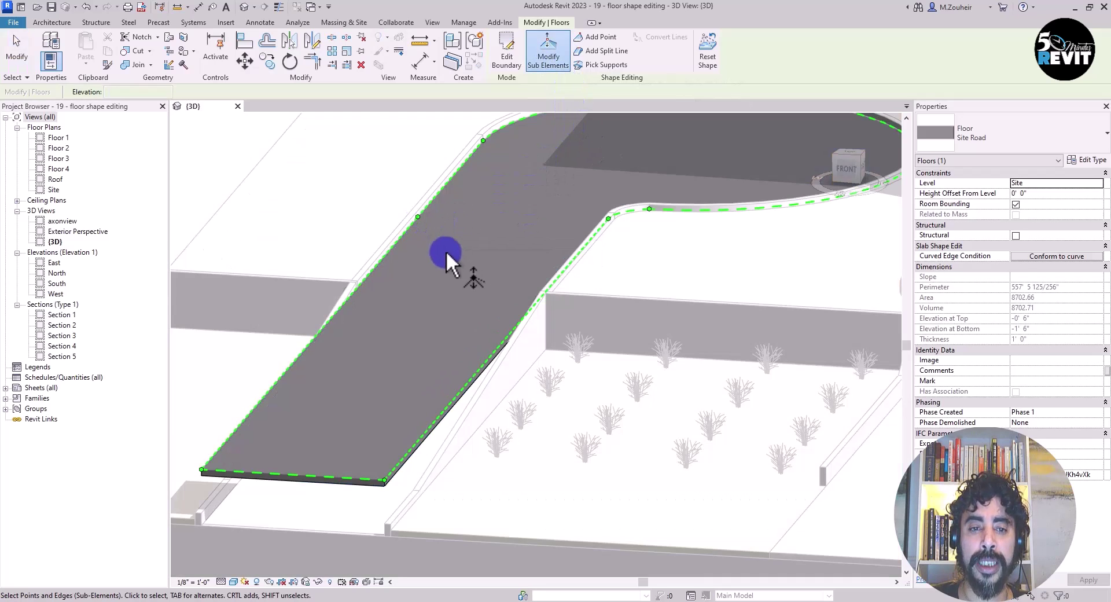
pyautogui.click(419, 217)
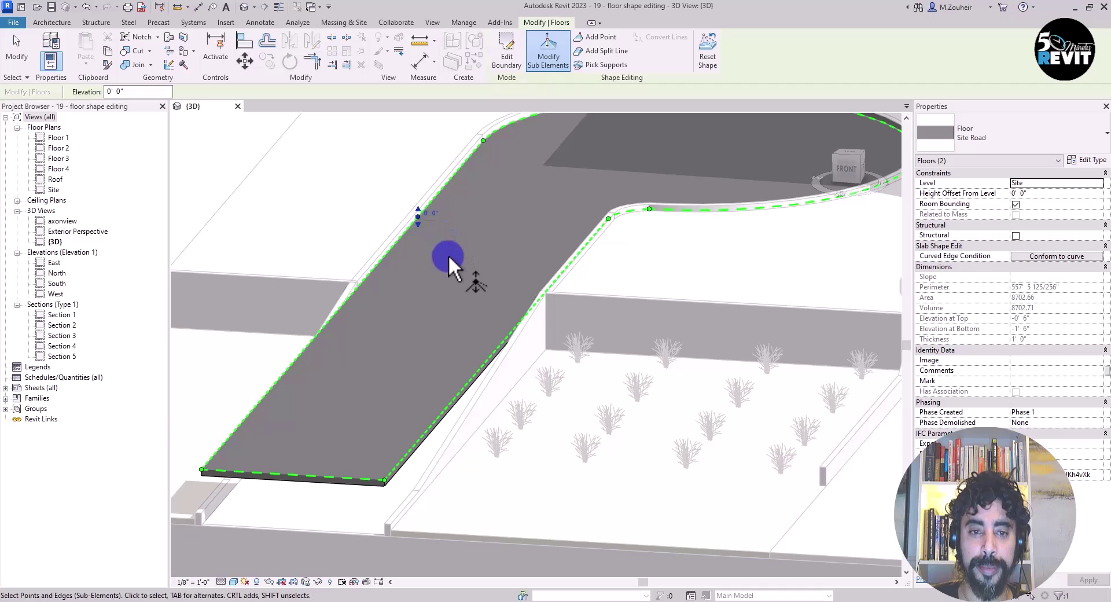
pyautogui.moveTo(425, 235); pyautogui.dragTo(417, 171)
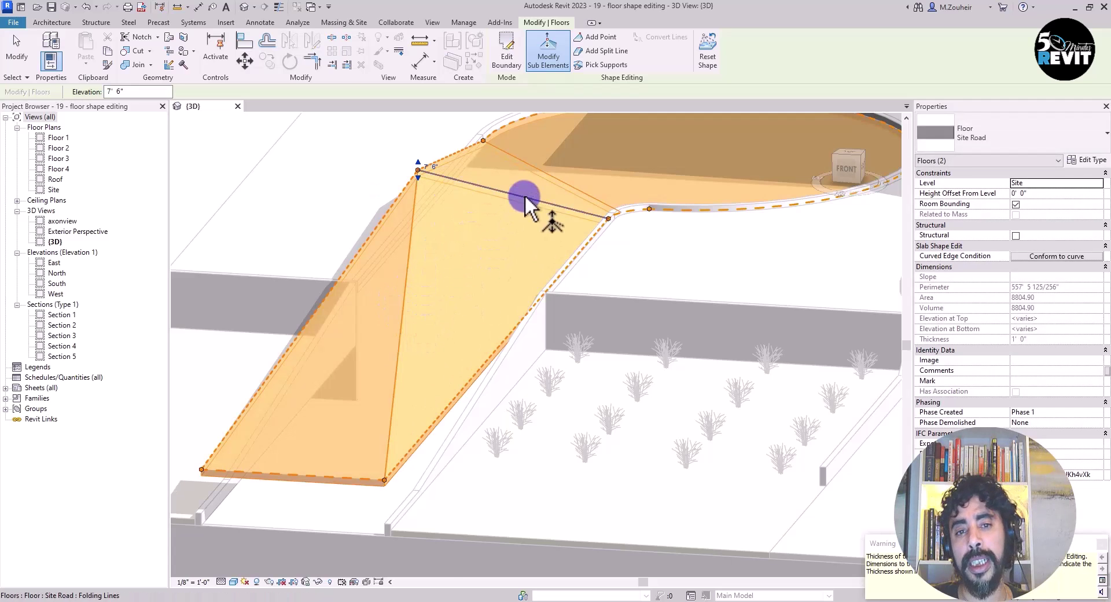
pyautogui.scroll(-2, 520, 220)
pyautogui.moveTo(460, 259)
pyautogui.mouseDown(button='middle')
pyautogui.moveTo(426, 305)
pyautogui.moveTo(461, 246)
pyautogui.moveTo(473, 261)
pyautogui.mouseUp(button='middle')
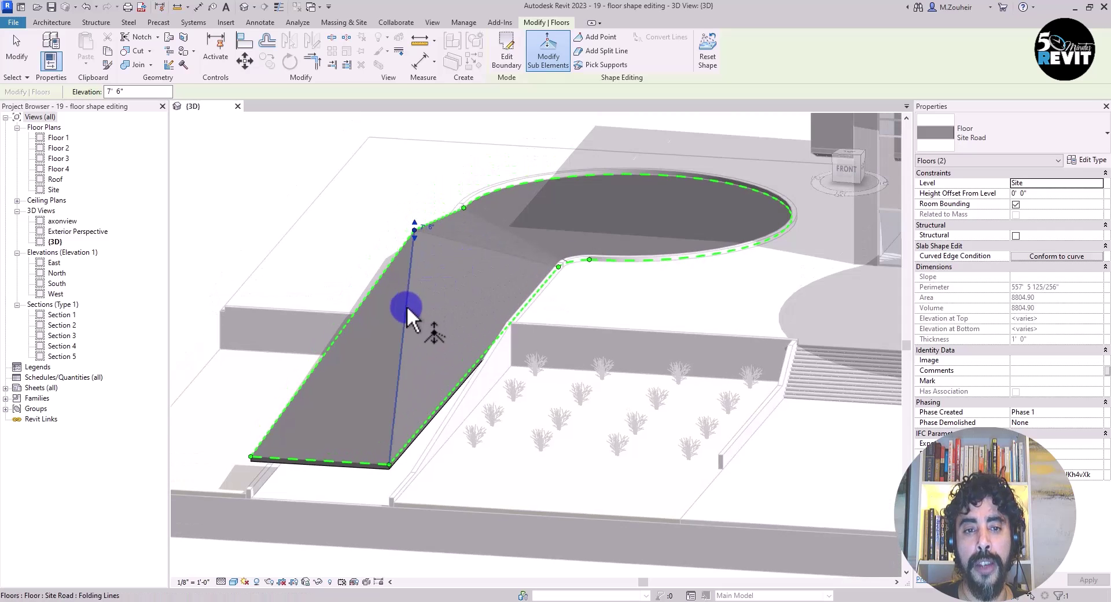
# - Reset the road floor's shape to flat and deselect the floor
pyautogui.click(707, 53)
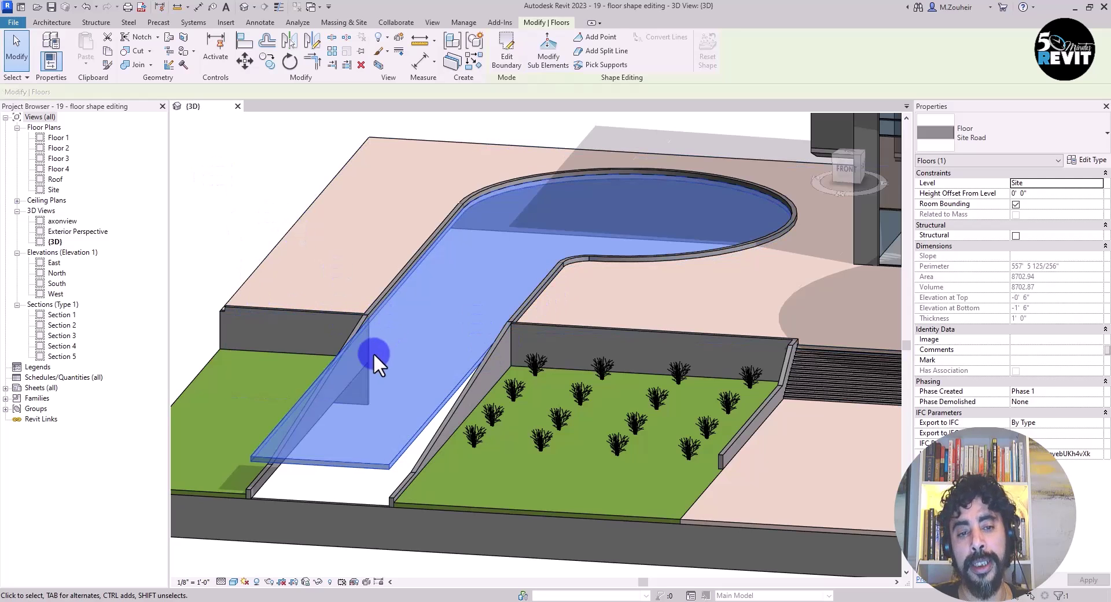
pyautogui.moveTo(373, 353); pyautogui.dragTo(429, 293, button='middle')
pyautogui.click(370, 546)
pyautogui.moveTo(389, 501)
pyautogui.mouseDown(button='middle')
pyautogui.moveTo(405, 471)
pyautogui.moveTo(387, 493)
pyautogui.mouseUp(button='middle')
pyautogui.scroll(-1, 405, 471)
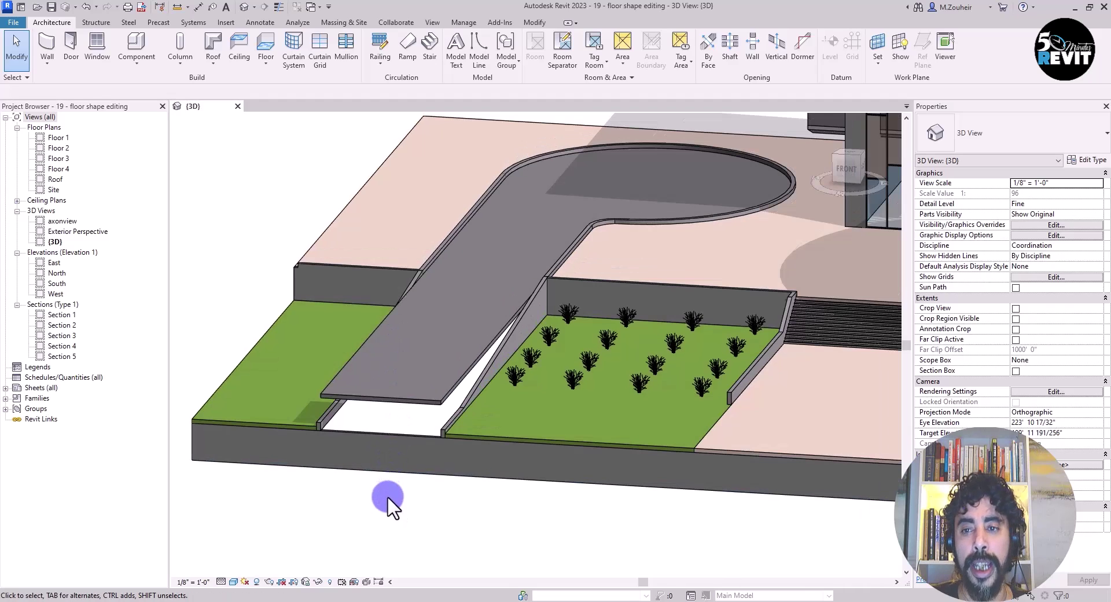
# - Open the Site floor plan and bring the straight part of the road beside the planting bed into view
pyautogui.doubleClick(53, 190)
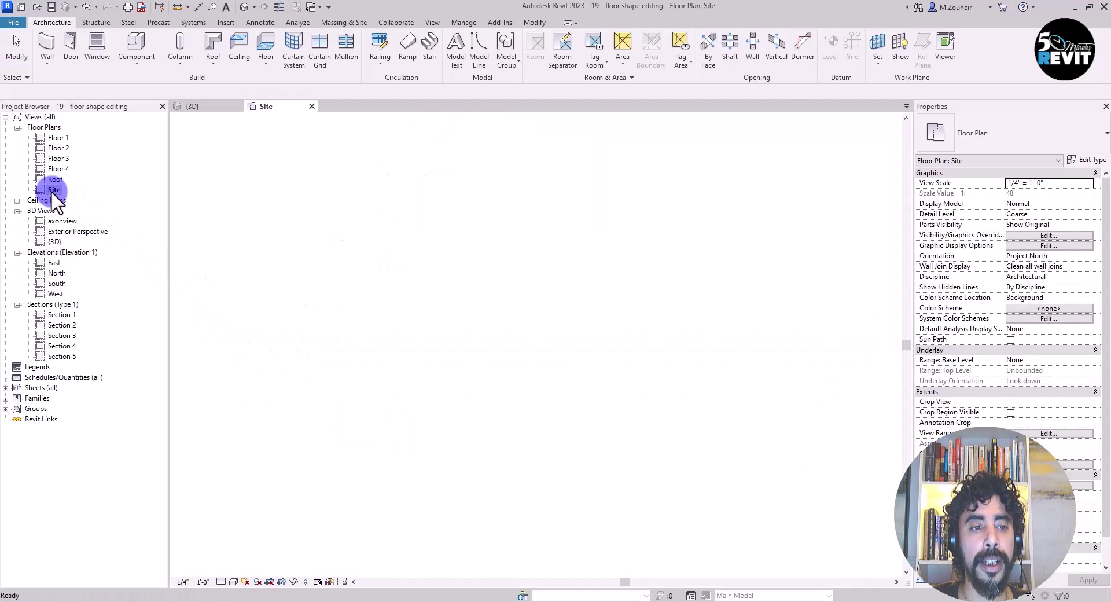
pyautogui.moveTo(294, 343); pyautogui.dragTo(438, 276, button='middle')
pyautogui.scroll(3, 380, 490)
pyautogui.scroll(3, 415, 437)
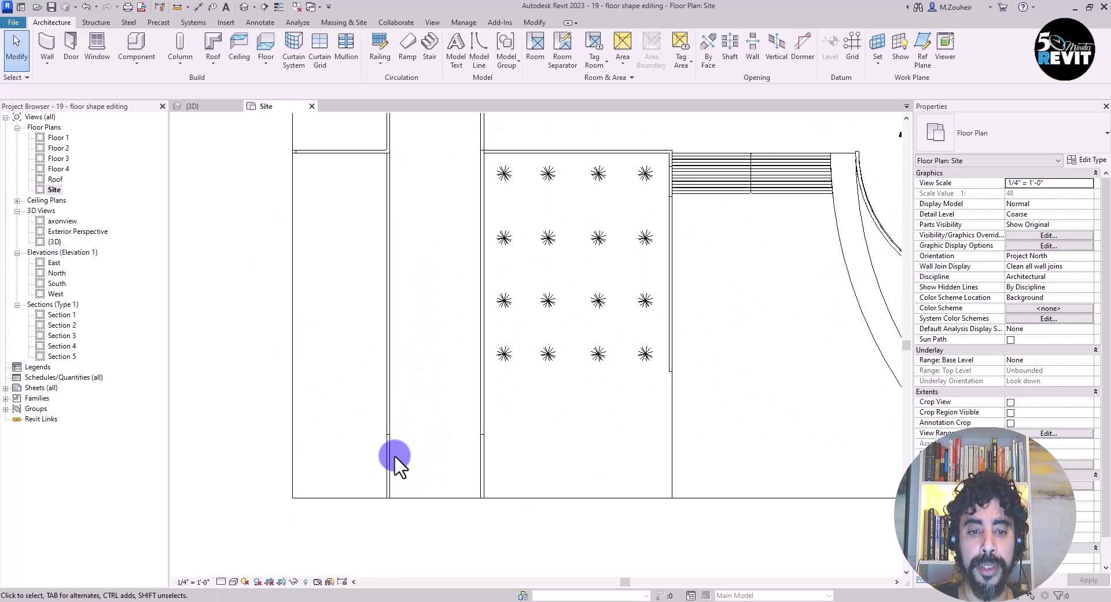
# - Examine the road's side walls in plan, from its lower end up to the rounded turnaround
pyautogui.scroll(1, 404, 443)
pyautogui.scroll(-4, 406, 409)
pyautogui.moveTo(390, 324); pyautogui.dragTo(384, 436, button='middle')
pyautogui.scroll(4, 361, 266)
pyautogui.scroll(3, 379, 264)
pyautogui.moveTo(386, 265); pyautogui.dragTo(281, 420, button='middle')
pyautogui.moveTo(467, 362); pyautogui.dragTo(468, 444, button='middle')
pyautogui.scroll(-3, 467, 409)
pyautogui.moveTo(465, 325); pyautogui.dragTo(434, 332, button='middle')
pyautogui.moveTo(430, 463); pyautogui.dragTo(416, 343, button='middle')
pyautogui.scroll(-3, 417, 343)
pyautogui.moveTo(418, 406); pyautogui.dragTo(440, 399, button='middle')
pyautogui.scroll(-1, 425, 356)
pyautogui.scroll(-1, 424, 356)
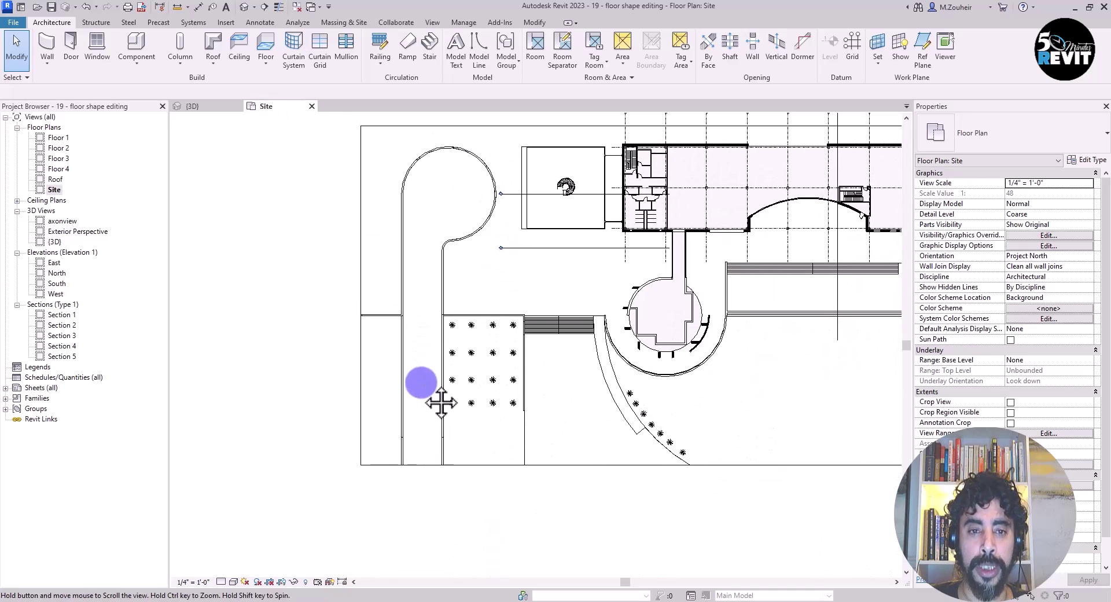
# - Add a horizontal split line across the Site Road floor, in line with the retaining wall above the planting bed
pyautogui.scroll(2, 419, 487)
pyautogui.moveTo(422, 496); pyautogui.dragTo(442, 515, button='middle')
pyautogui.click(443, 516)
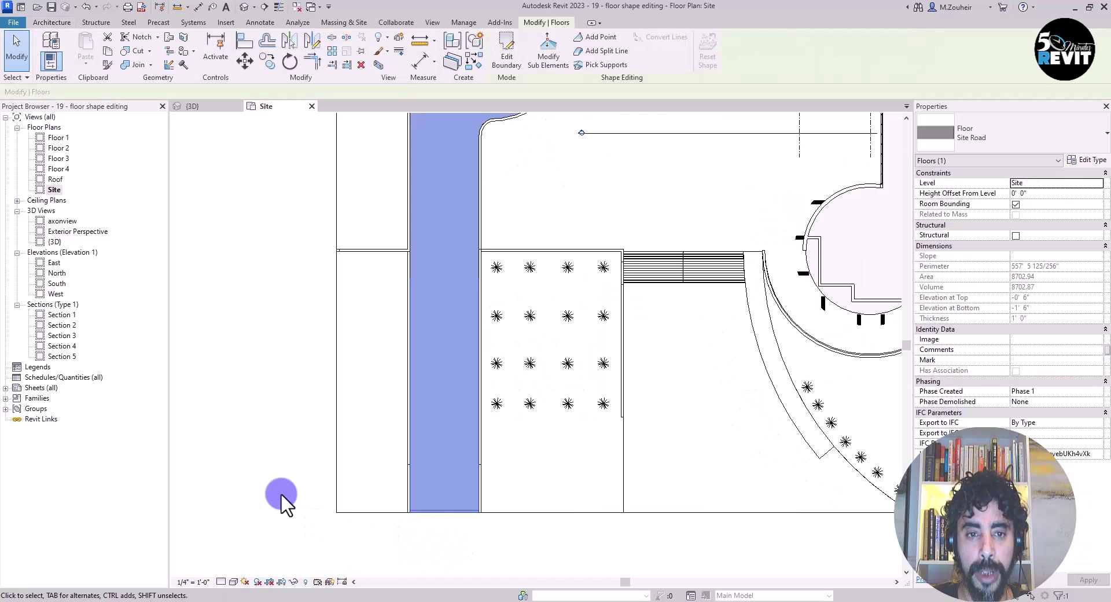
pyautogui.scroll(-1, 294, 304)
pyautogui.moveTo(293, 305); pyautogui.dragTo(332, 416, button='middle')
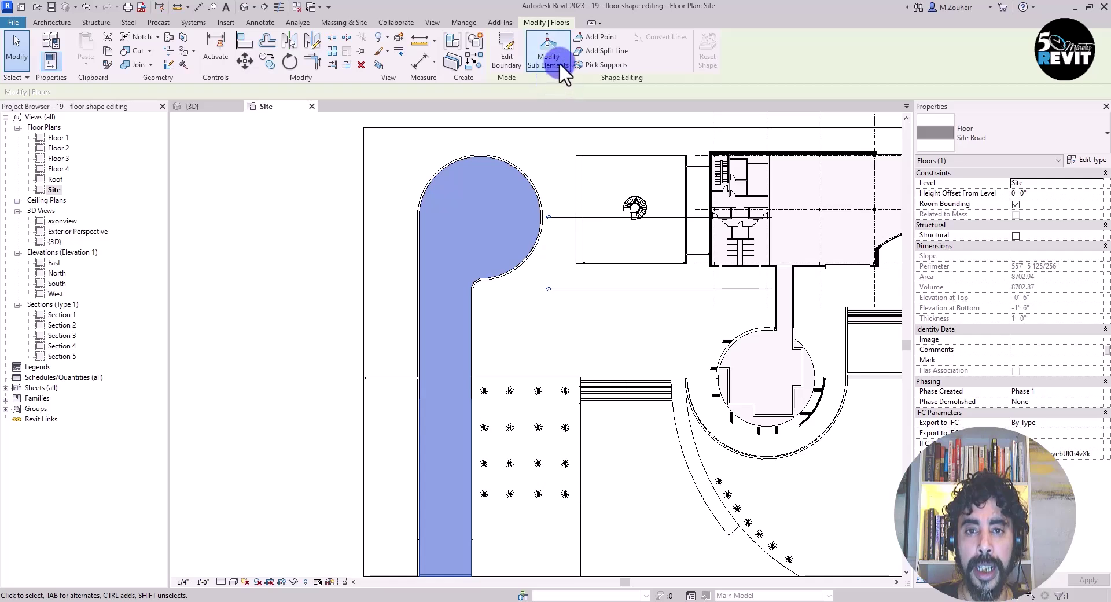
pyautogui.click(609, 47)
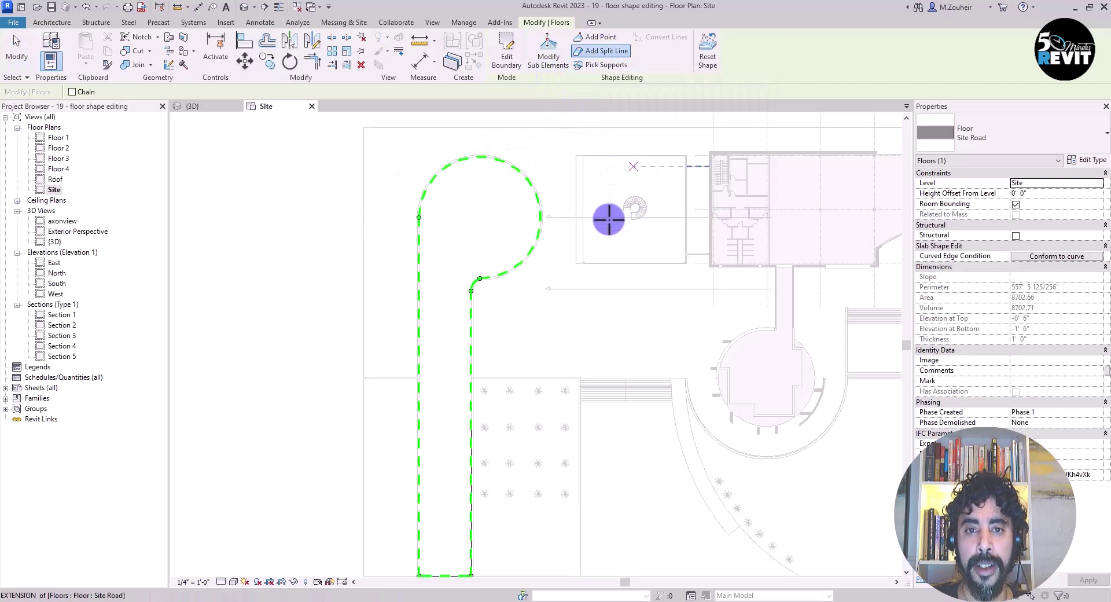
pyautogui.scroll(5, 349, 395)
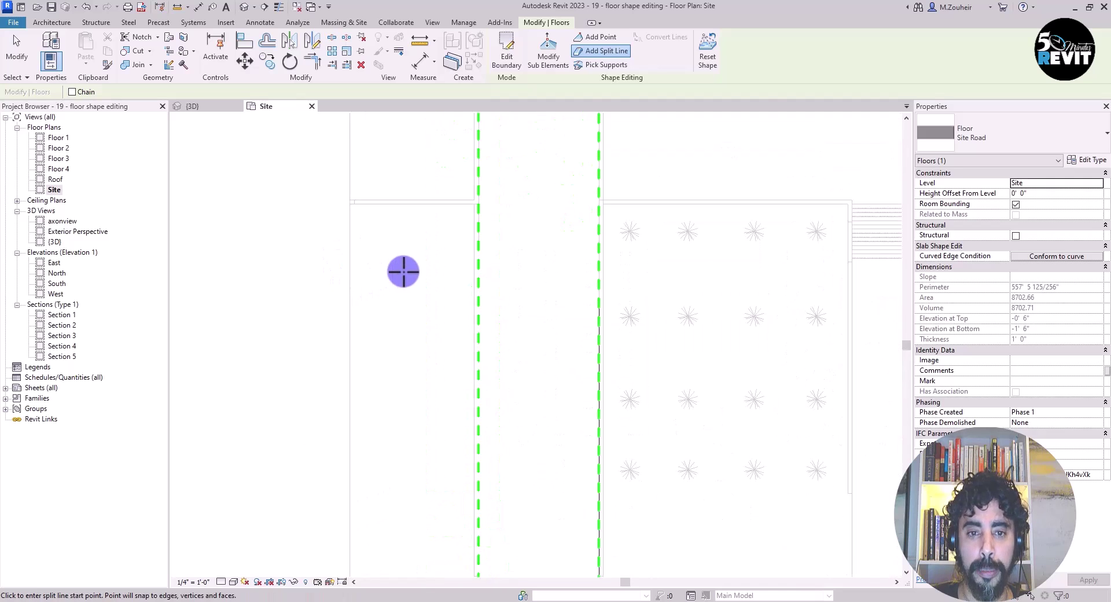
pyautogui.moveTo(435, 261); pyautogui.dragTo(285, 385, button='middle')
pyautogui.scroll(2, 432, 299)
pyautogui.moveTo(432, 299); pyautogui.dragTo(367, 343, button='middle')
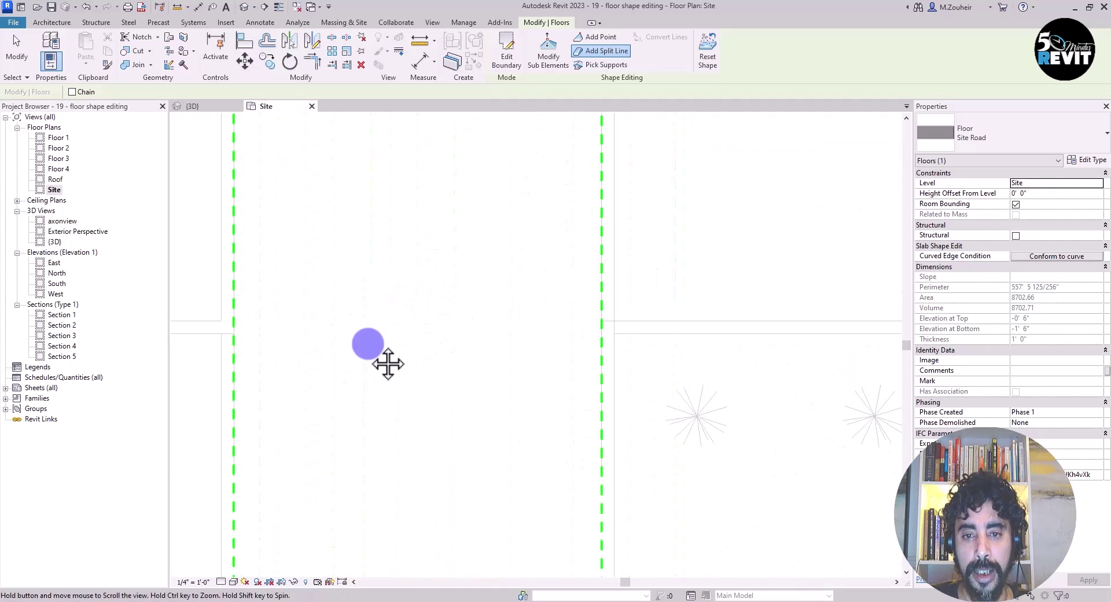
pyautogui.click(601, 326)
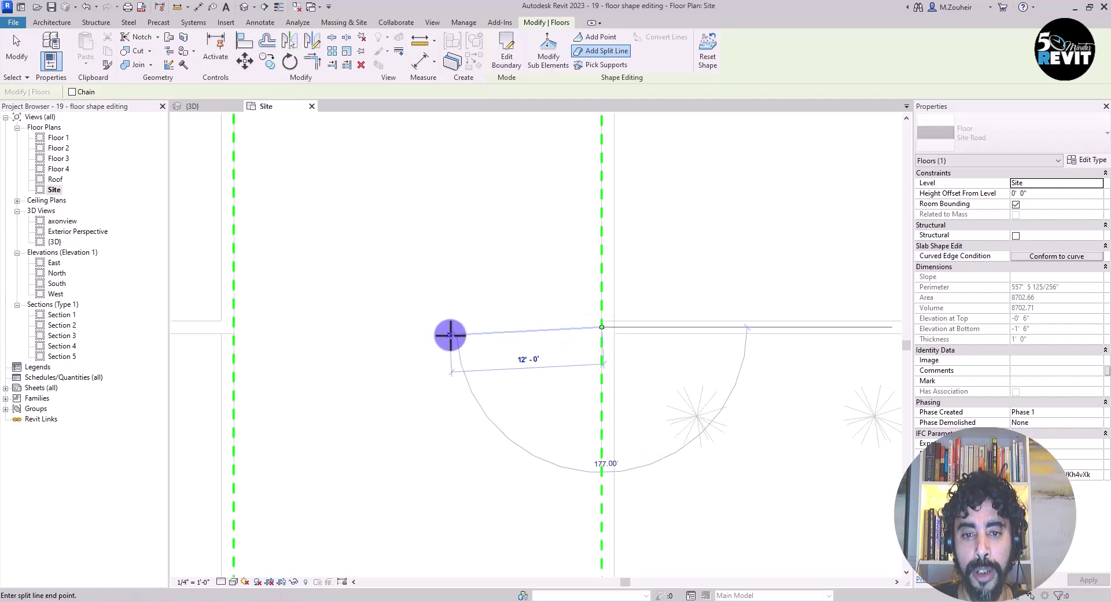
pyautogui.moveTo(359, 327); pyautogui.dragTo(457, 310, button='middle')
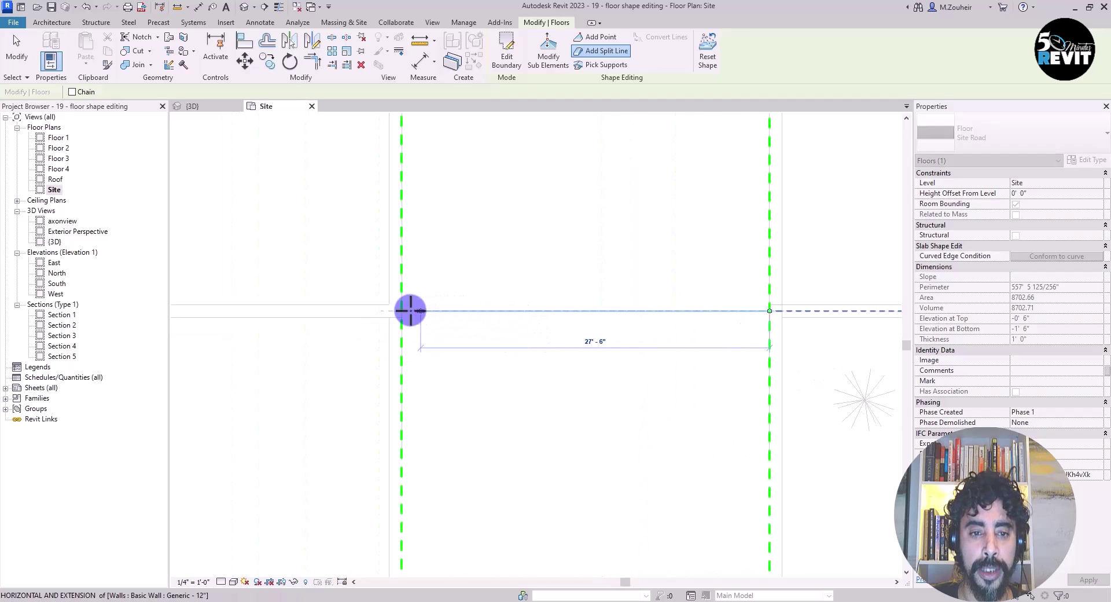
pyautogui.click(402, 311)
# - Add a second horizontal split line across the road floor, about 20' 6" from its lower end
pyautogui.scroll(-4, 490, 347)
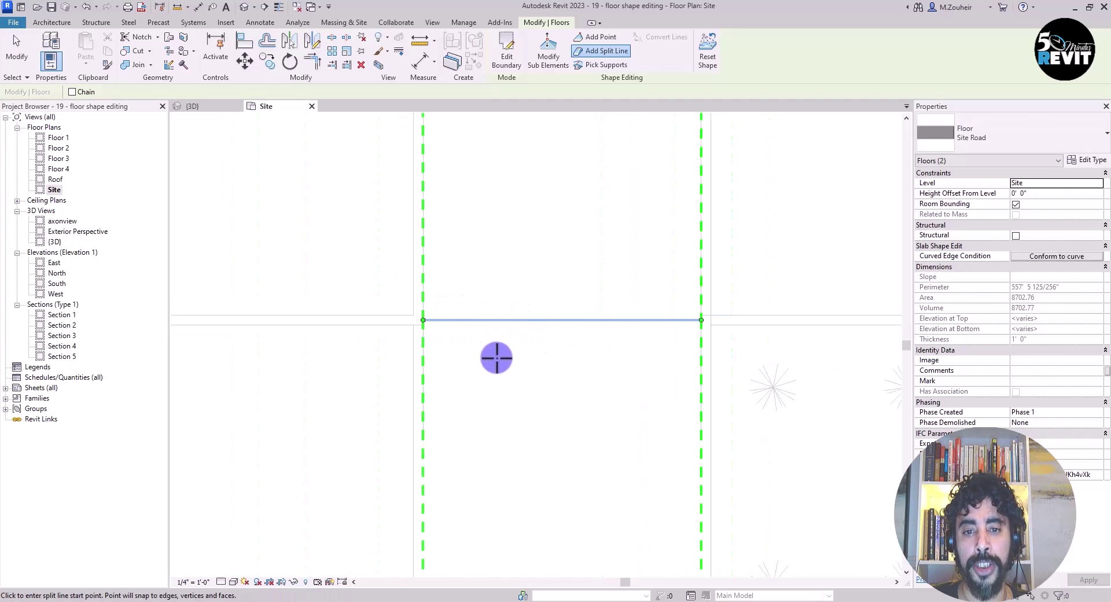
pyautogui.moveTo(509, 389); pyautogui.dragTo(480, 234, button='middle')
pyautogui.scroll(-4, 494, 336)
pyautogui.scroll(3, 486, 437)
pyautogui.scroll(3, 473, 440)
pyautogui.scroll(1, 428, 439)
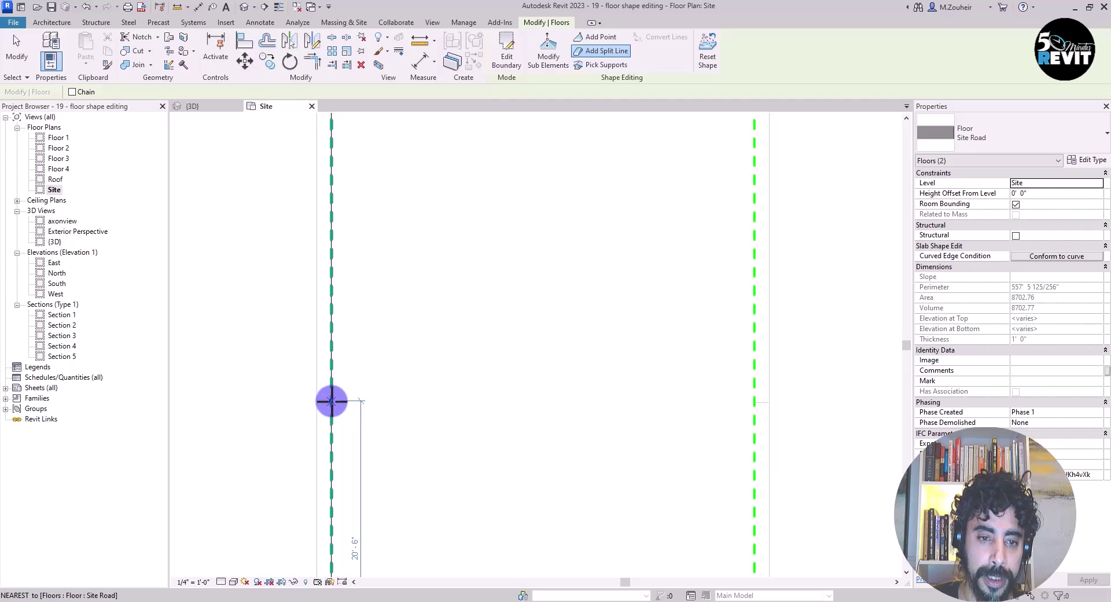
pyautogui.click(331, 400)
pyautogui.click(752, 401)
pyautogui.scroll(-5, 449, 399)
pyautogui.scroll(-2, 321, 399)
pyautogui.moveTo(313, 386)
pyautogui.mouseDown(button='middle')
pyautogui.moveTo(332, 426)
pyautogui.moveTo(333, 384)
pyautogui.mouseUp(button='middle')
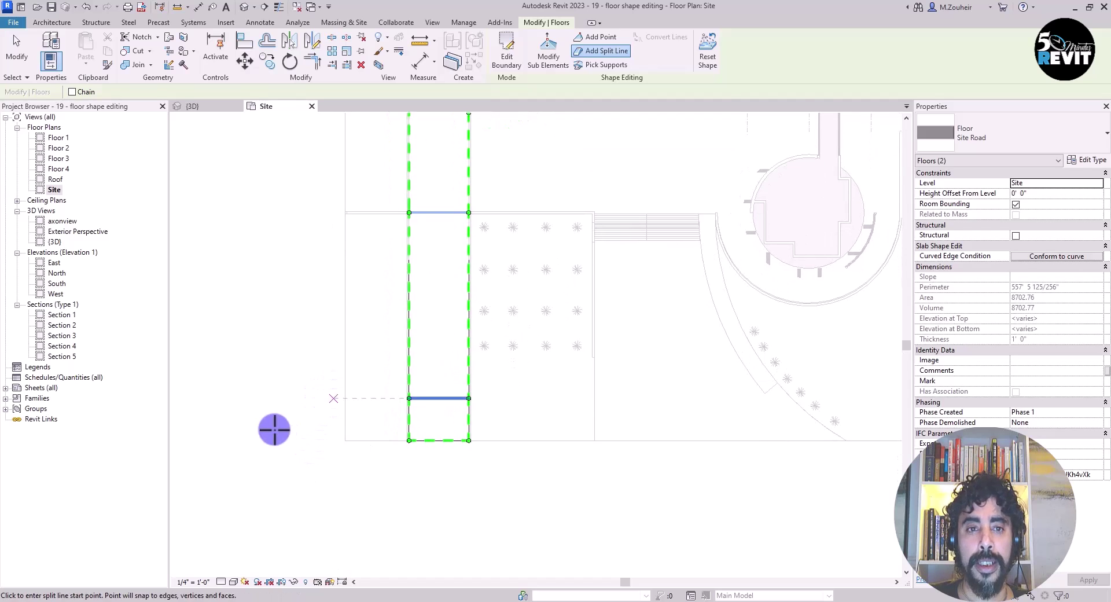
# - Return to the {3D} view, check both split lines on the road floor and end the shape editing
pyautogui.click(221, 106)
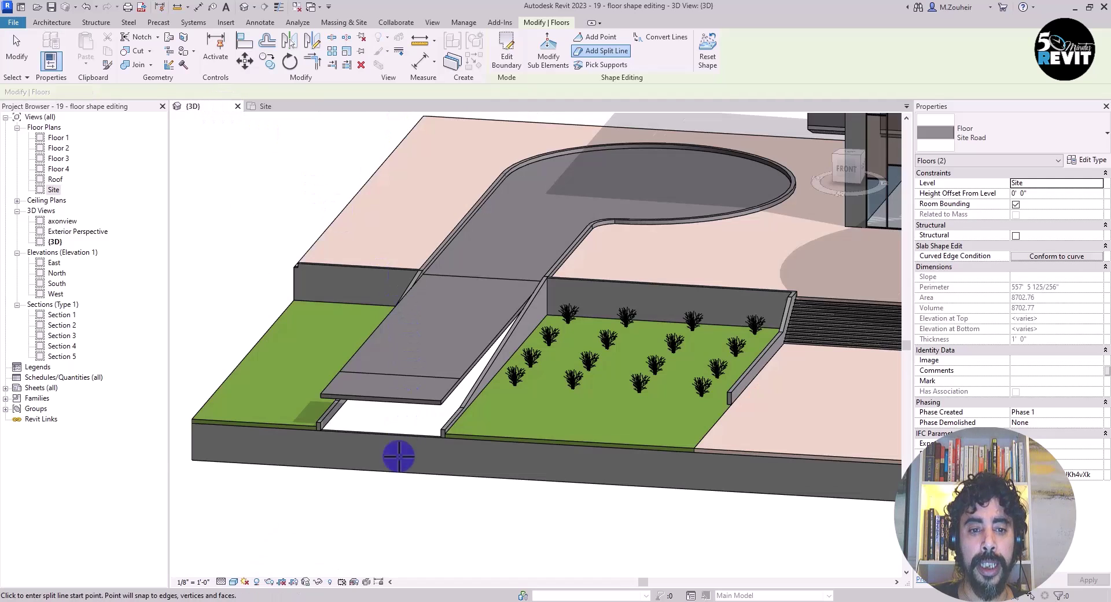
pyautogui.scroll(2, 399, 451)
pyautogui.moveTo(568, 432); pyautogui.dragTo(556, 491, button='middle')
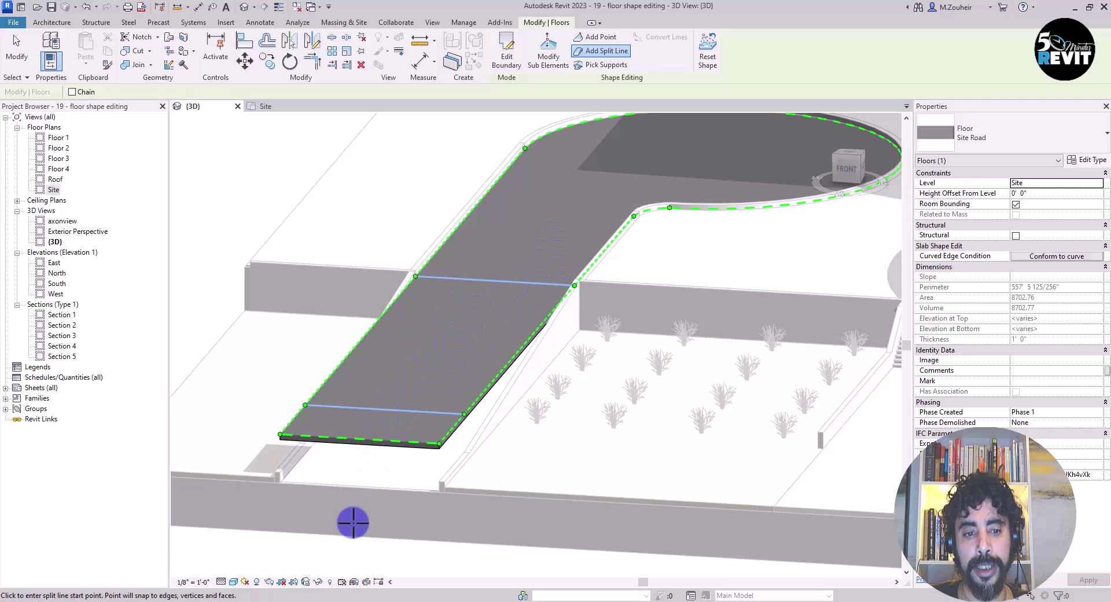
pyautogui.moveTo(384, 510); pyautogui.dragTo(432, 394, button='middle')
pyautogui.moveTo(470, 343); pyautogui.dragTo(436, 431, button='middle')
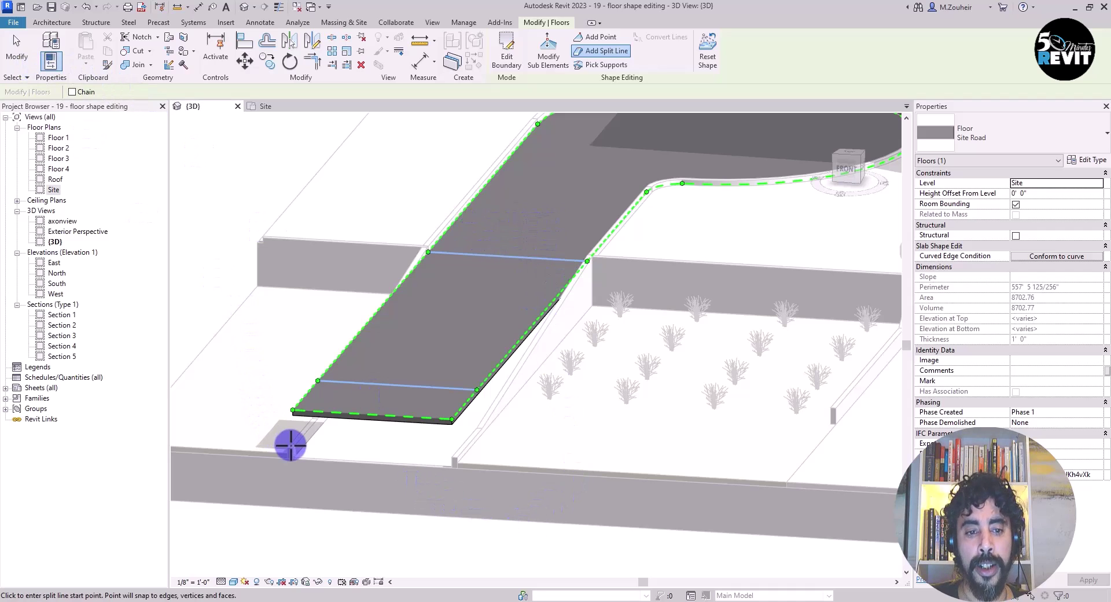
pyautogui.press('Escape')
pyautogui.press('Escape')
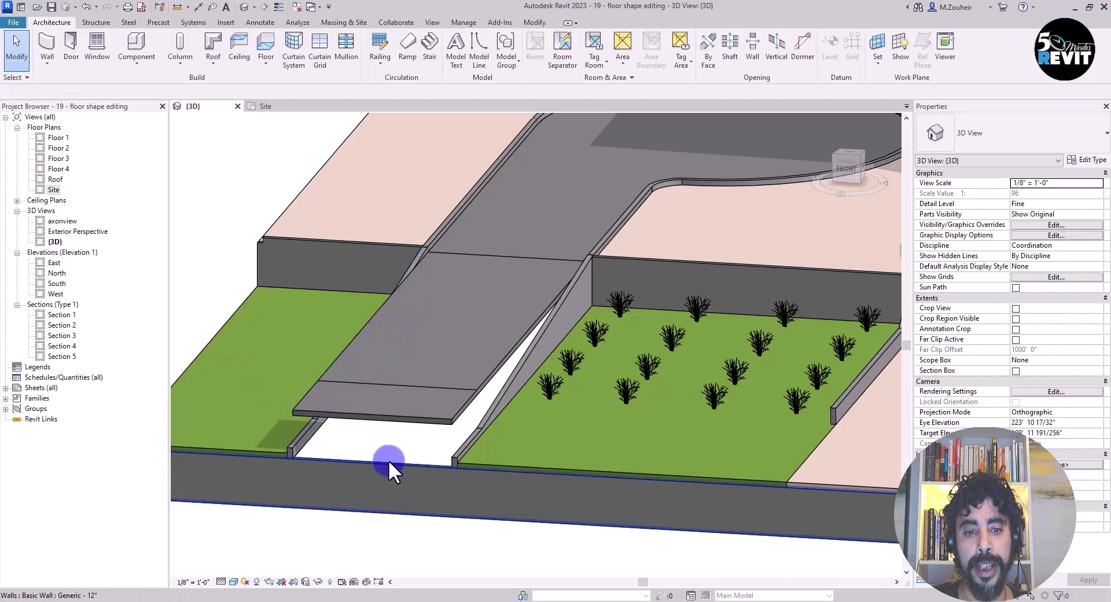
# - Lower the outer end edge of the Site Road floor to an elevation of -8' 0" by modifying its sub-elements
pyautogui.click(397, 417)
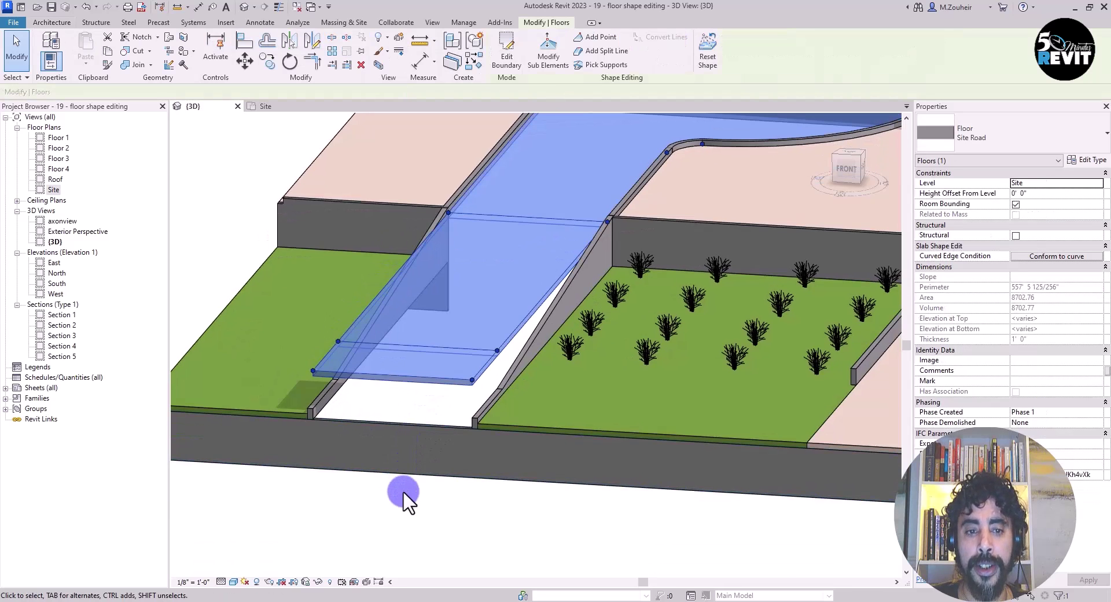
pyautogui.scroll(2, 405, 491)
pyautogui.moveTo(417, 472); pyautogui.dragTo(434, 540, button='middle')
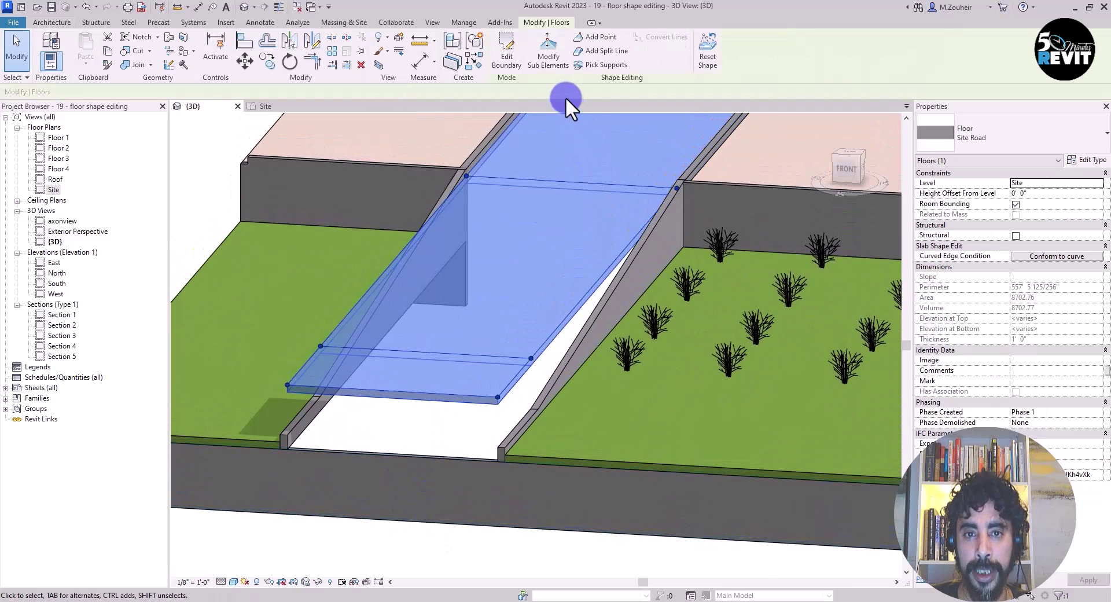
pyautogui.click(557, 63)
pyautogui.scroll(2, 388, 490)
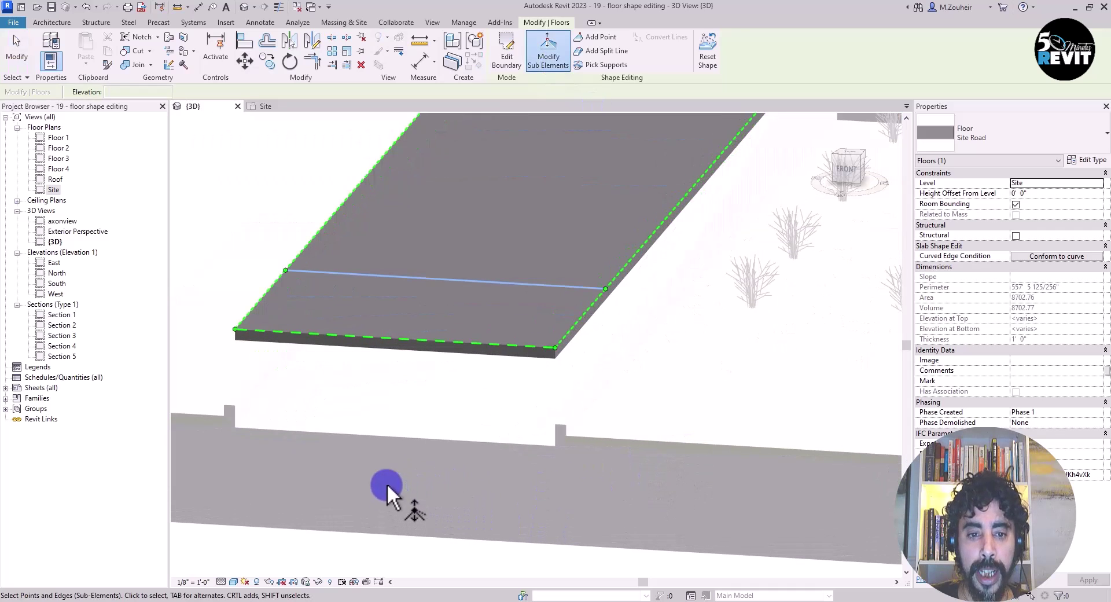
pyautogui.click(398, 340)
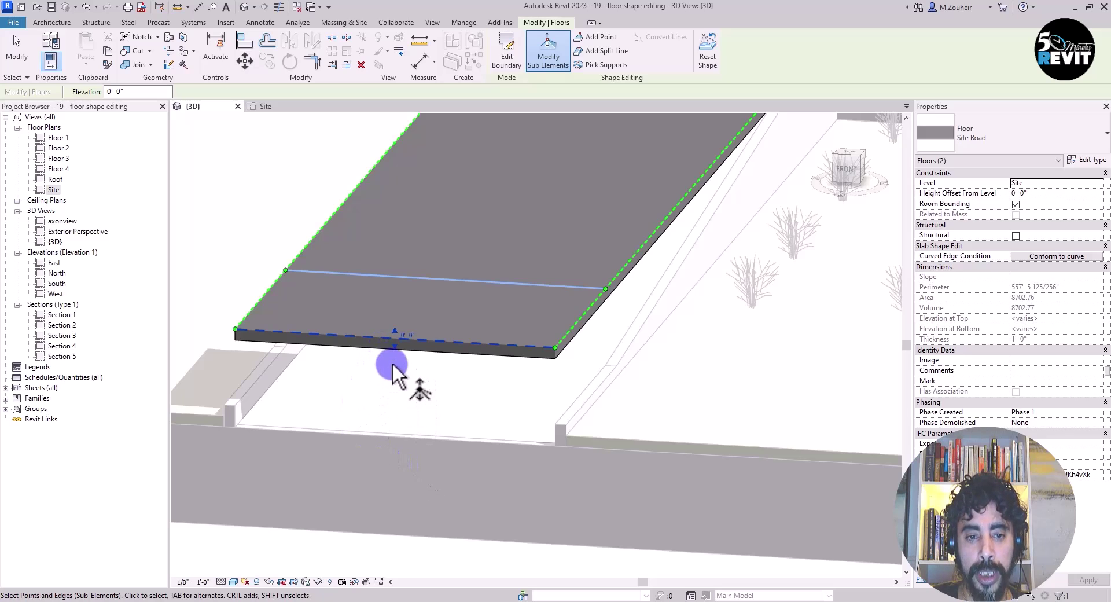
pyautogui.click(410, 335)
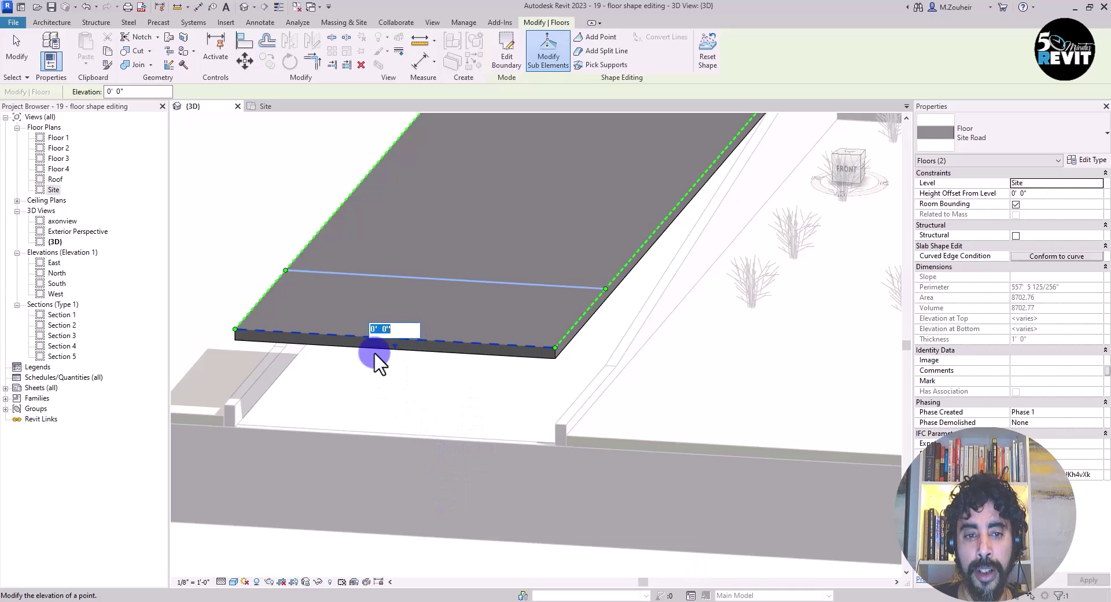
pyautogui.click(236, 245)
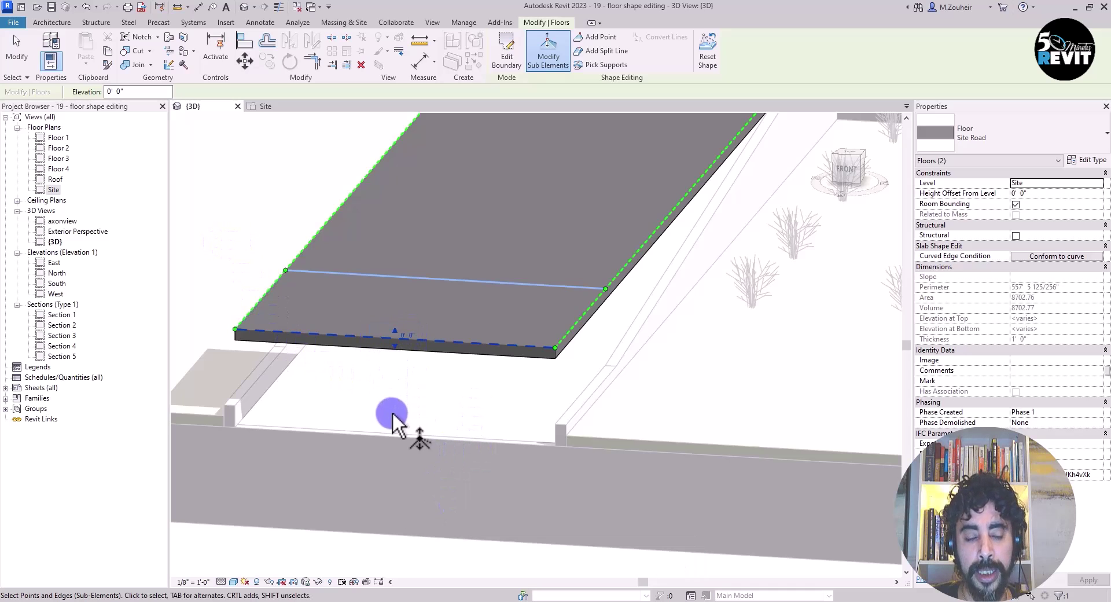
pyautogui.scroll(-1, 392, 412)
pyautogui.scroll(1, 431, 382)
pyautogui.moveTo(419, 320); pyautogui.dragTo(615, 409)
pyautogui.keyDown('shift'); pyautogui.moveTo(432, 500); pyautogui.dragTo(678, 431, button='middle'); pyautogui.keyUp('shift')
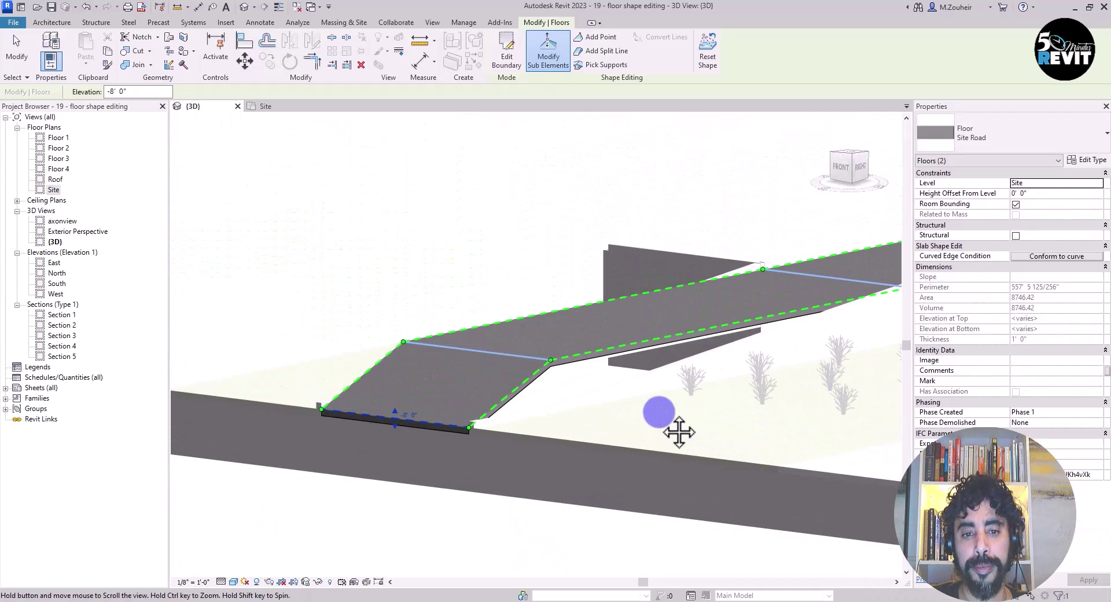
# - Lower the split line nearest the road's outer end to an elevation of -8' 0" and finish the shape editing
pyautogui.scroll(3, 394, 418)
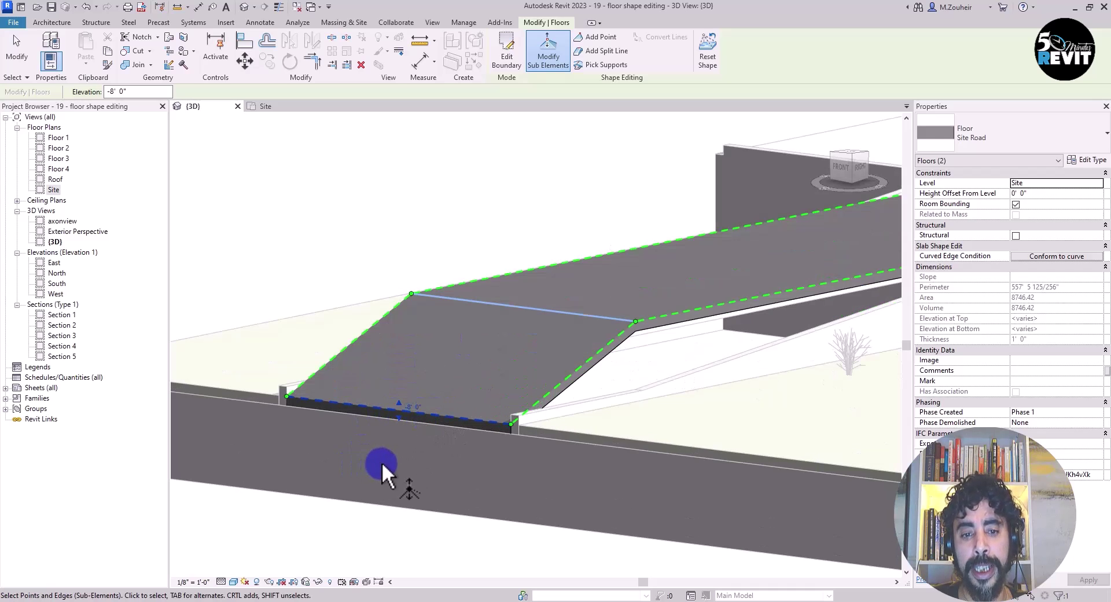
pyautogui.keyDown('shift'); pyautogui.moveTo(497, 434); pyautogui.dragTo(518, 480, button='middle'); pyautogui.keyUp('shift')
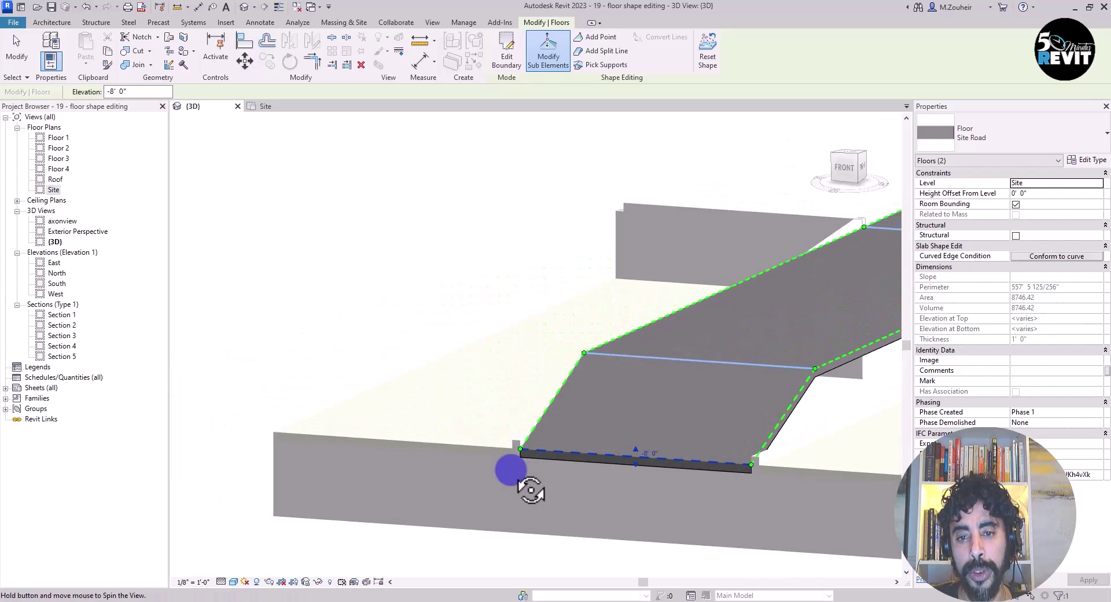
pyautogui.moveTo(596, 453); pyautogui.dragTo(354, 383, button='middle')
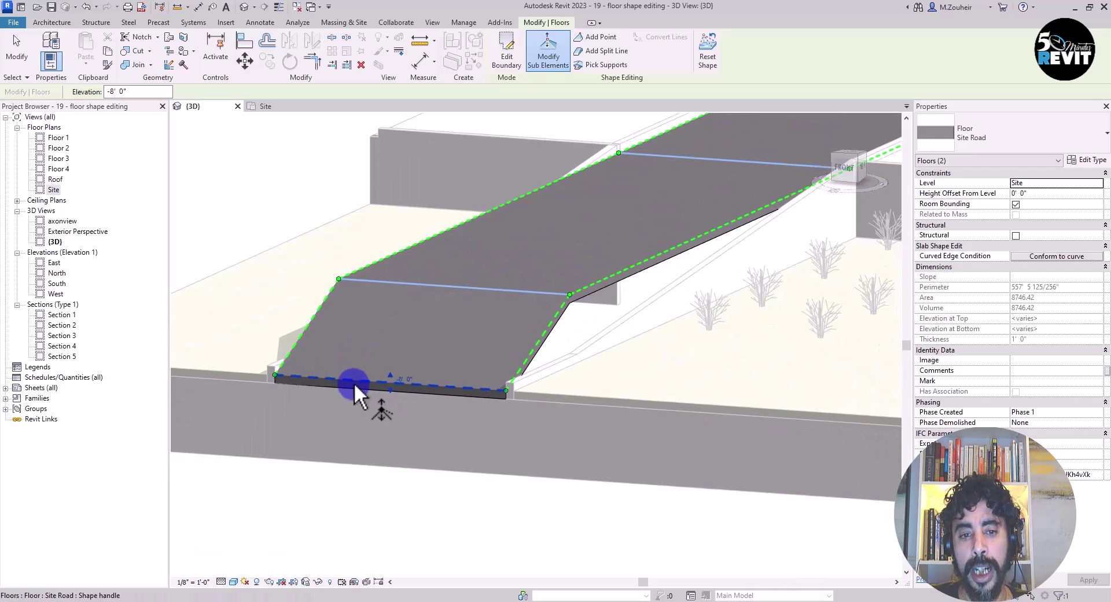
pyautogui.click(432, 280)
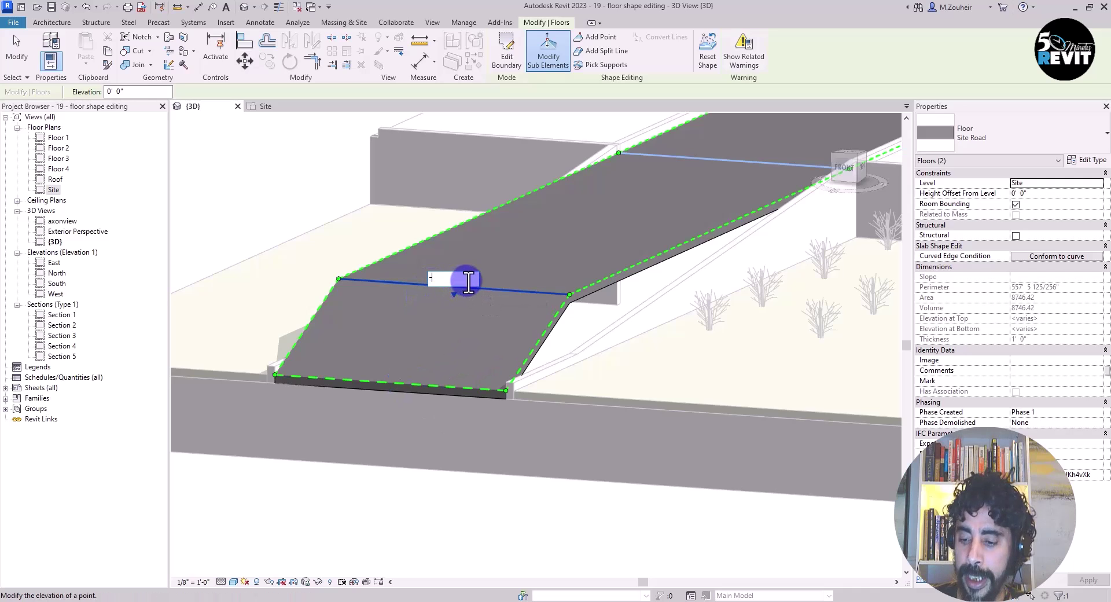
pyautogui.write('-8')
pyautogui.press('Return')
pyautogui.keyDown('shift'); pyautogui.moveTo(494, 443); pyautogui.dragTo(438, 357, button='middle'); pyautogui.keyUp('shift')
pyautogui.keyDown('shift'); pyautogui.moveTo(622, 489); pyautogui.dragTo(681, 490, button='middle'); pyautogui.keyUp('shift')
pyautogui.moveTo(574, 346); pyautogui.dragTo(493, 394, button='middle')
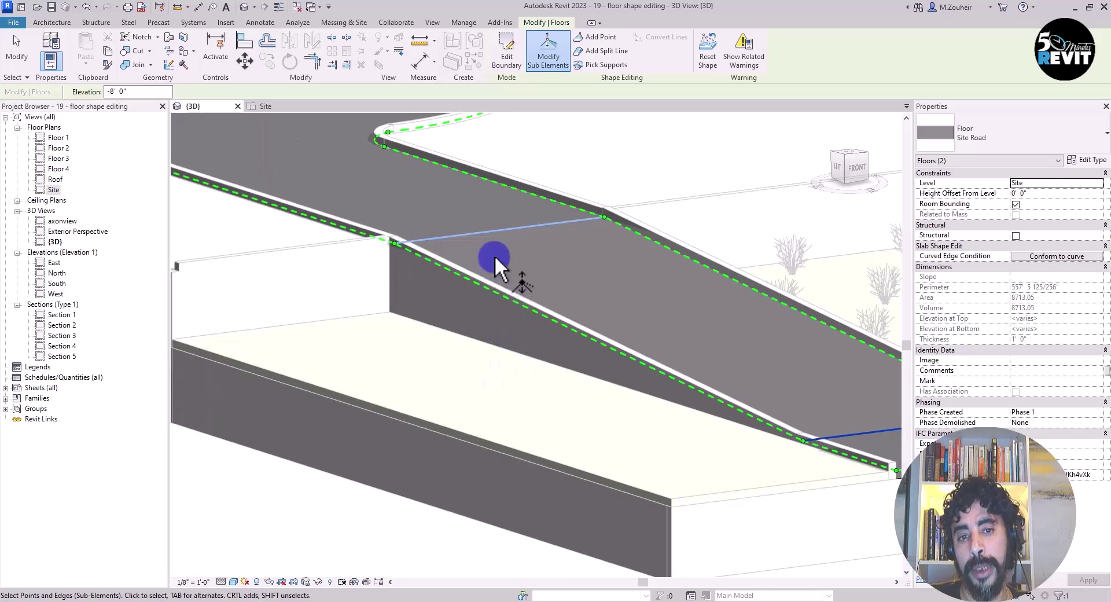
pyautogui.keyDown('shift'); pyautogui.moveTo(663, 474); pyautogui.dragTo(598, 502, button='middle'); pyautogui.keyUp('shift')
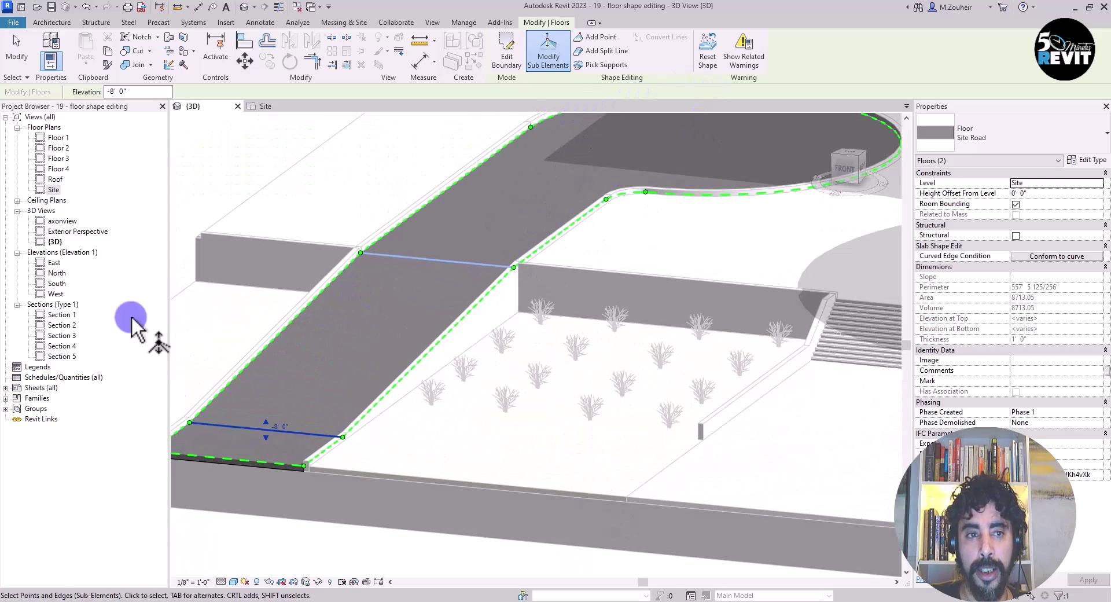
pyautogui.click(17, 54)
pyautogui.scroll(-2, 565, 353)
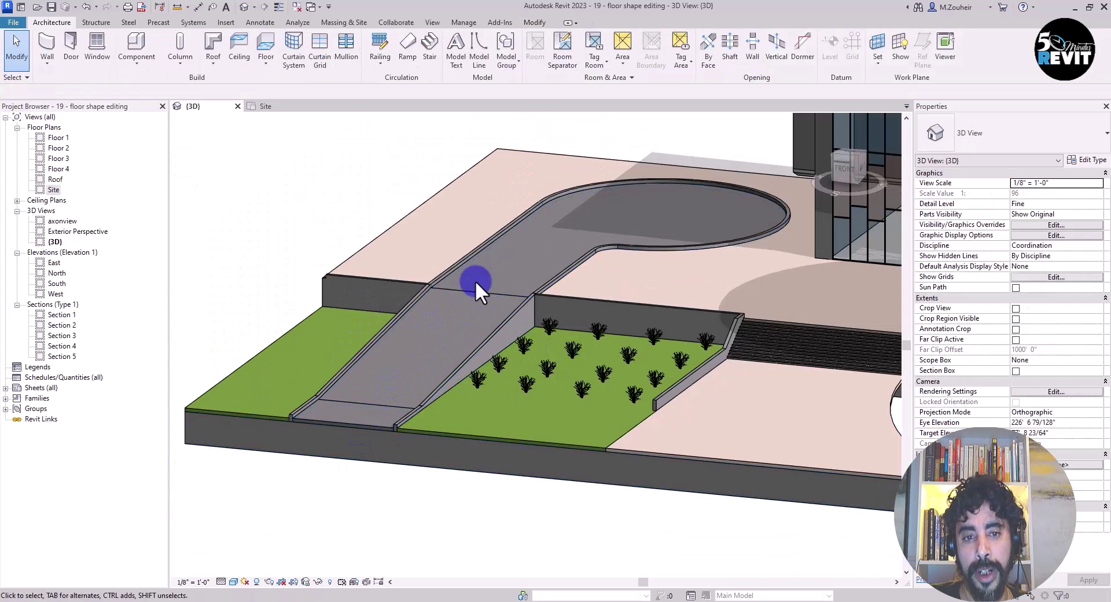
# - Examine the sloped Site Road floor and the curved gap between the entrance stairs, the paving and the planted slope
pyautogui.click(450, 328)
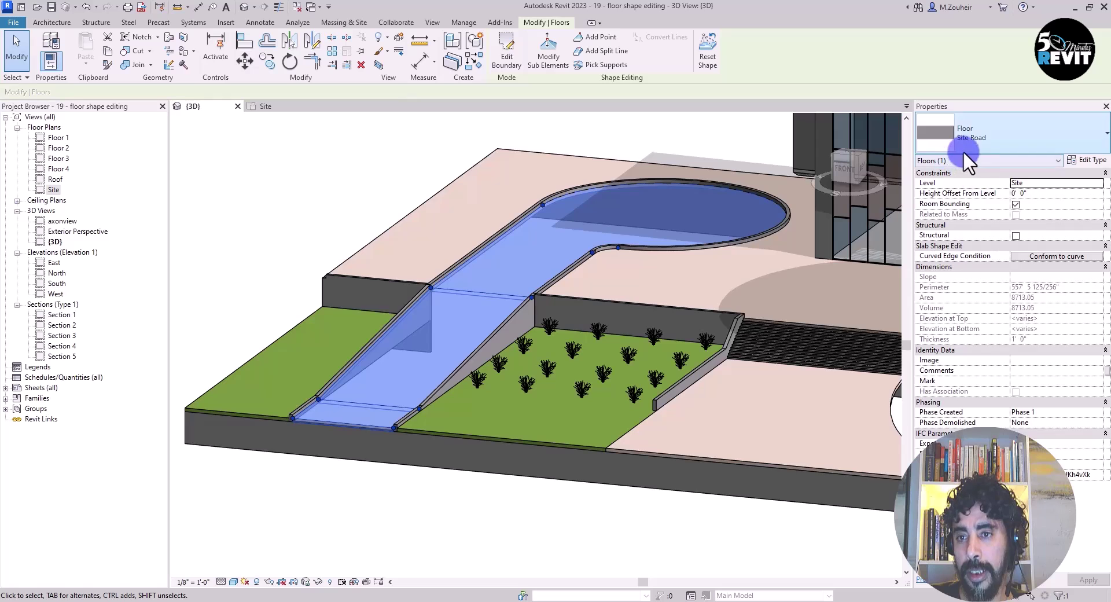
pyautogui.keyDown('shift'); pyautogui.moveTo(303, 513); pyautogui.dragTo(379, 455, button='middle'); pyautogui.keyUp('shift')
pyautogui.moveTo(603, 456); pyautogui.dragTo(384, 465, button='middle')
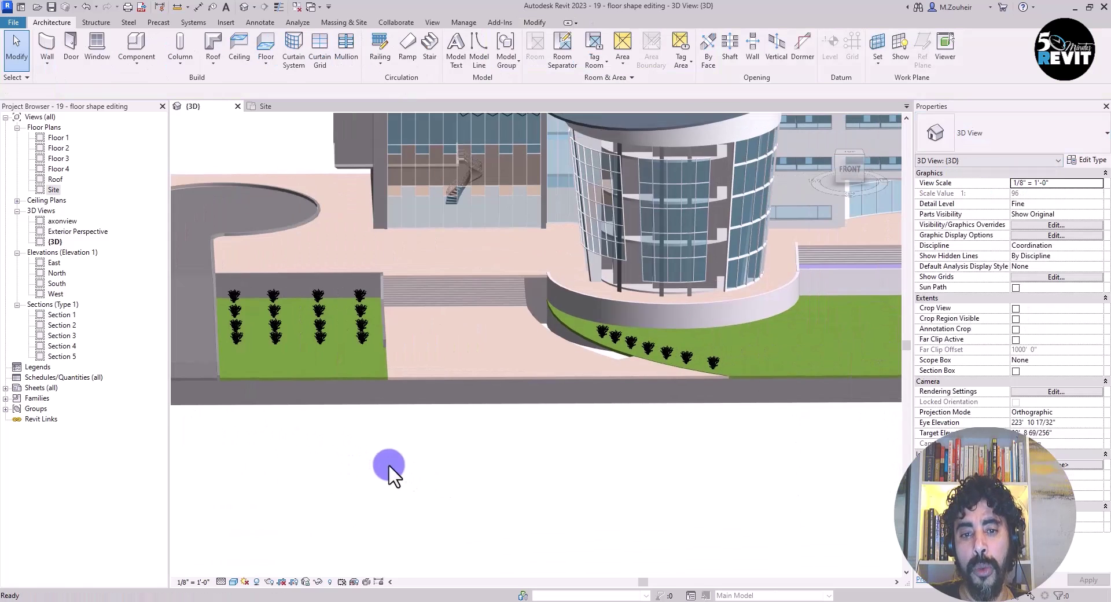
pyautogui.keyDown('shift'); pyautogui.moveTo(563, 391); pyautogui.dragTo(566, 458, button='middle'); pyautogui.keyUp('shift')
pyautogui.scroll(3, 525, 372)
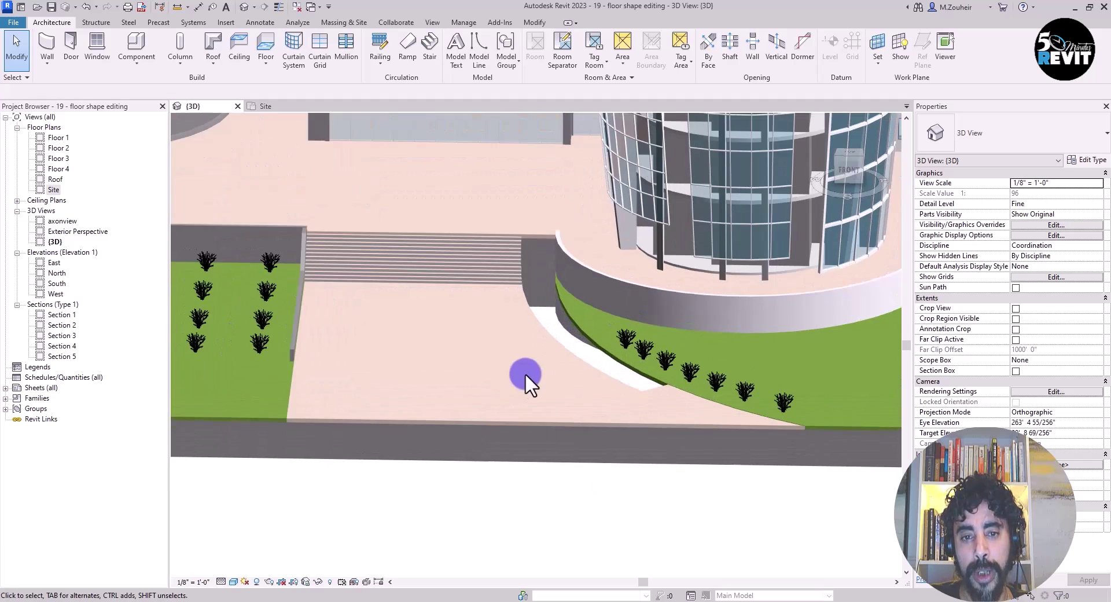
pyautogui.moveTo(465, 343); pyautogui.dragTo(493, 427, button='middle')
pyautogui.scroll(-4, 492, 404)
pyautogui.scroll(3, 520, 298)
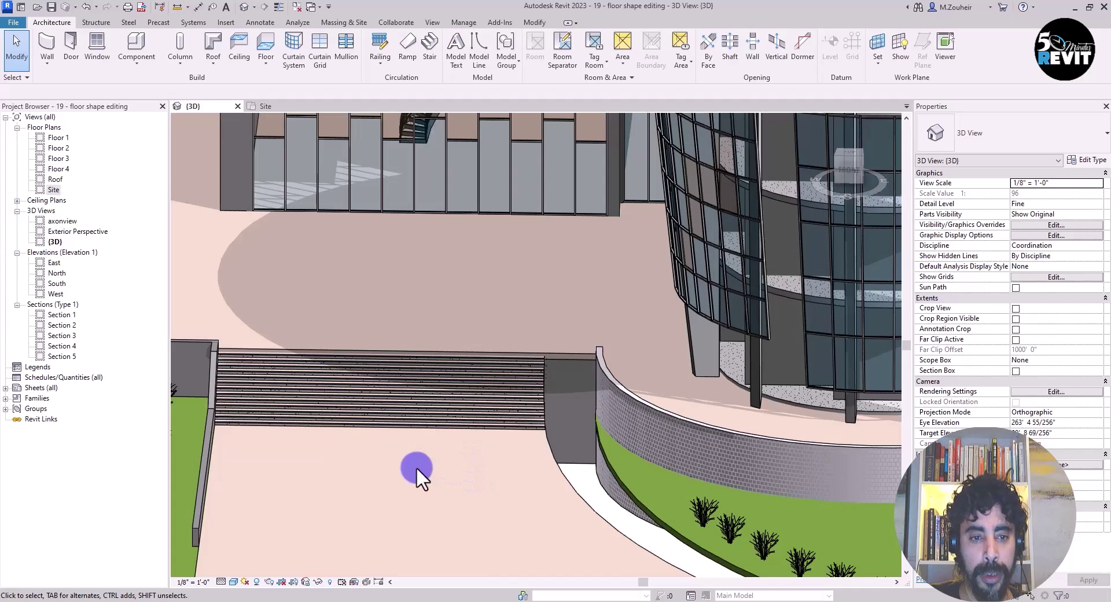
pyautogui.scroll(-2, 446, 426)
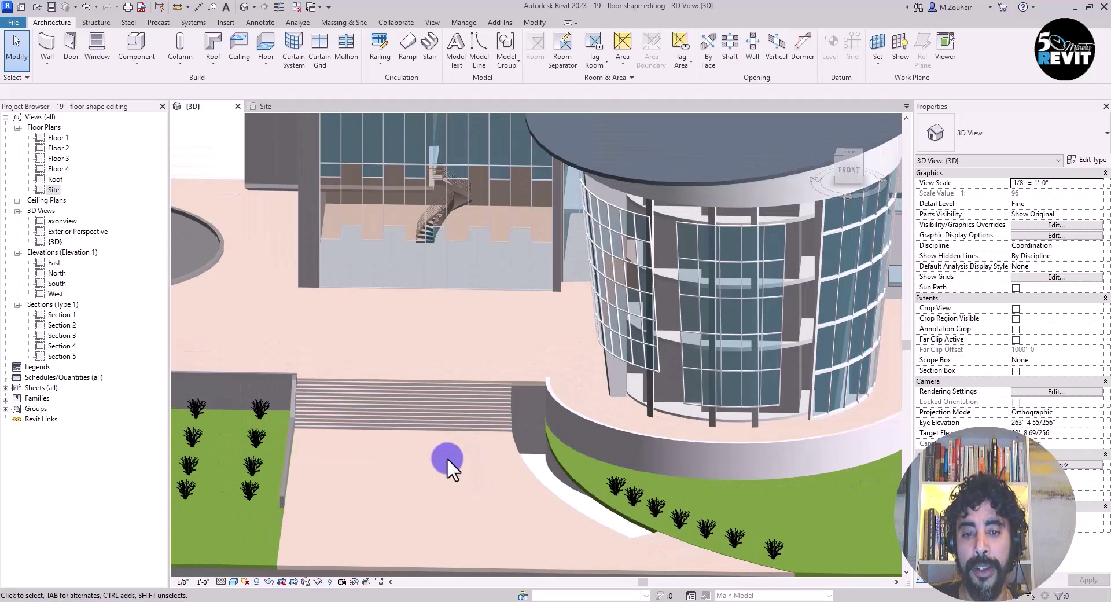
pyautogui.moveTo(446, 453); pyautogui.dragTo(400, 355, button='middle')
pyautogui.moveTo(440, 457); pyautogui.dragTo(452, 436, button='middle')
# - Open the Site floor plan at the curved strip beside the stairs and start a new floor boundary there
pyautogui.doubleClick(53, 189)
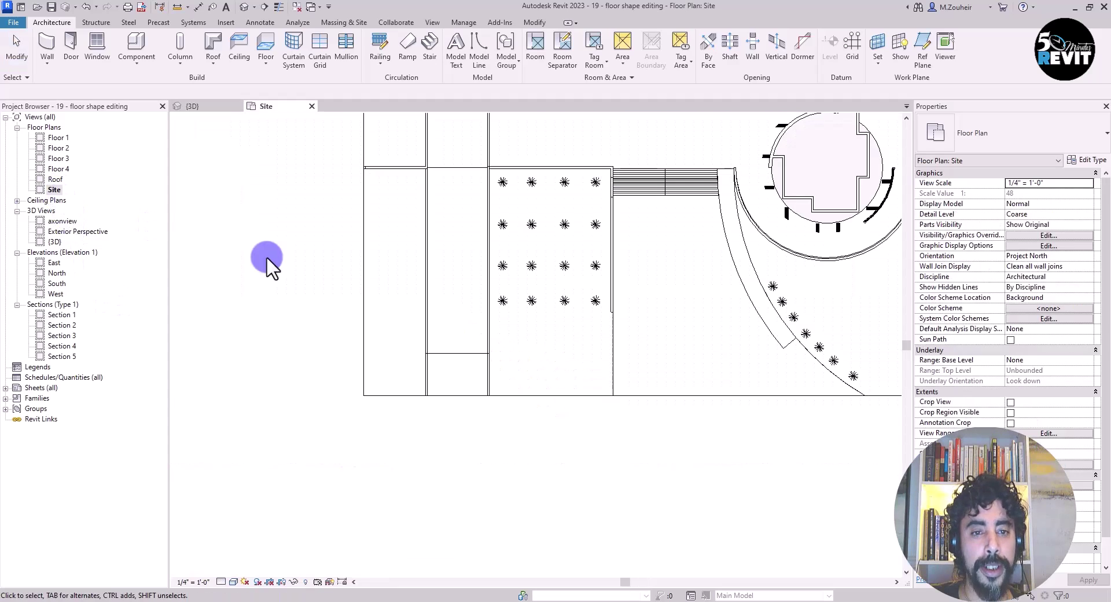
pyautogui.scroll(4, 575, 417)
pyautogui.scroll(5, 459, 293)
pyautogui.scroll(-3, 463, 357)
pyautogui.moveTo(456, 367); pyautogui.dragTo(474, 402, button='middle')
pyautogui.moveTo(453, 447); pyautogui.dragTo(447, 421, button='middle')
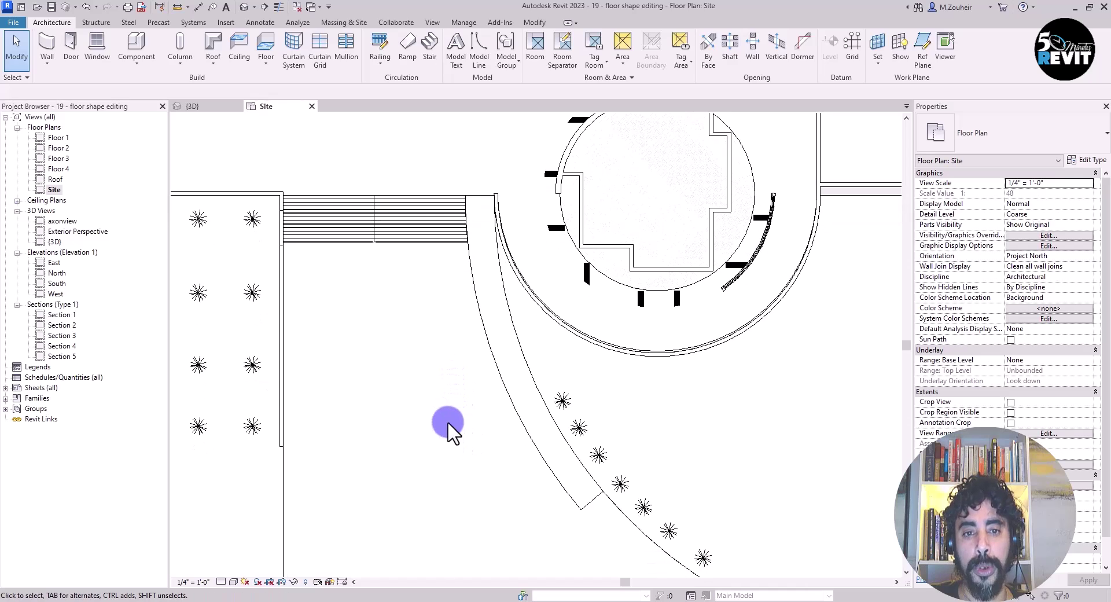
pyautogui.click(266, 57)
pyautogui.click(295, 85)
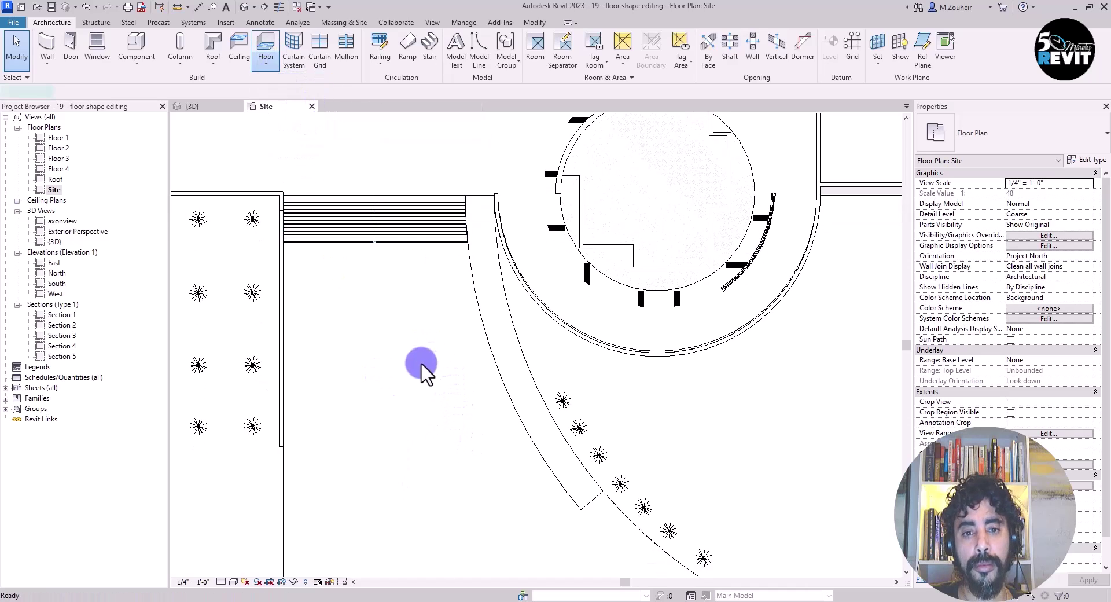
pyautogui.moveTo(453, 382); pyautogui.dragTo(427, 354, button='middle')
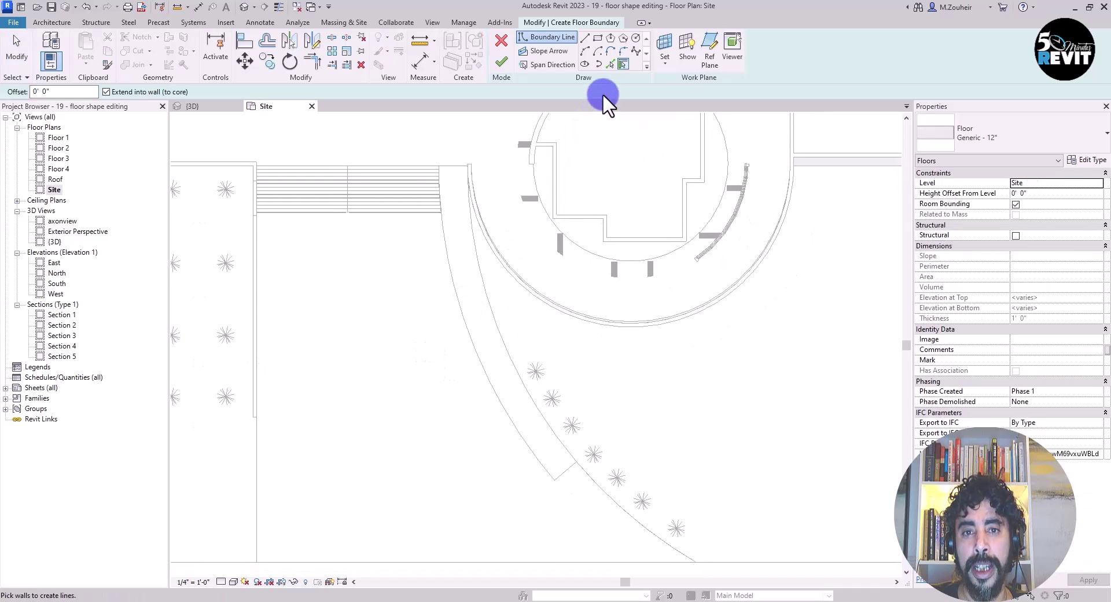
# - Set the new floor's type to Site Paving and use Pick Lines for its boundary
pyautogui.click(609, 61)
pyautogui.scroll(3, 401, 258)
pyautogui.moveTo(399, 255); pyautogui.dragTo(389, 389, button='middle')
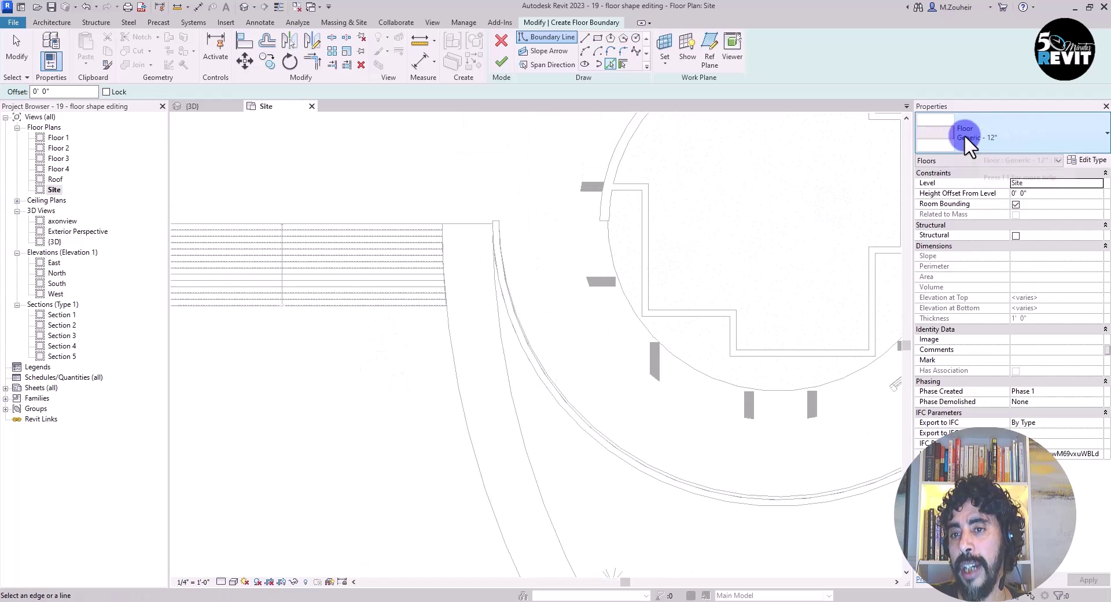
pyautogui.click(980, 137)
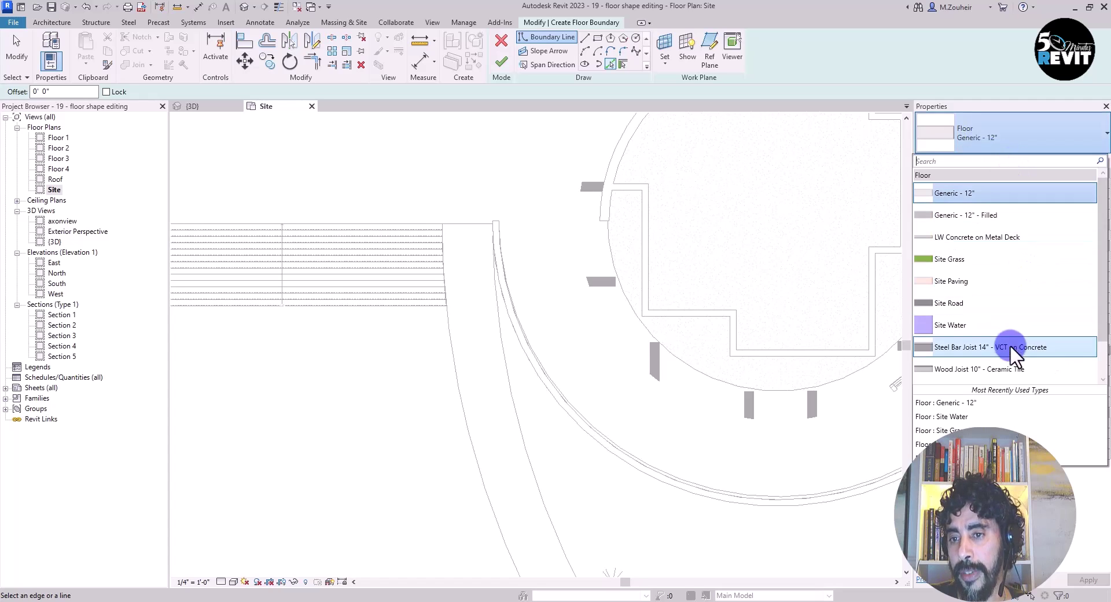
pyautogui.click(963, 282)
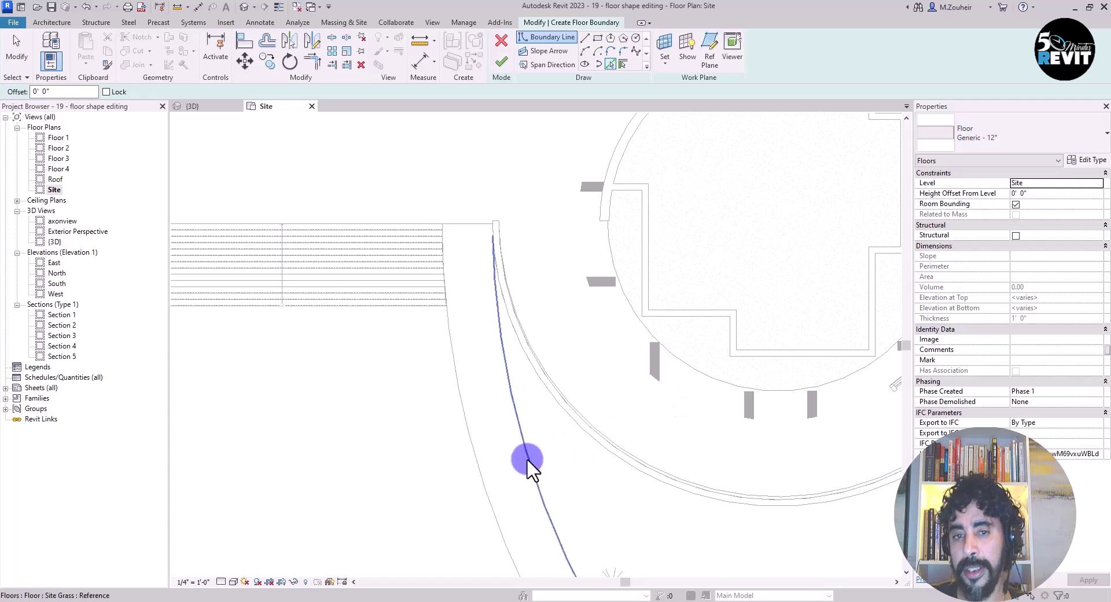
pyautogui.scroll(2, 401, 290)
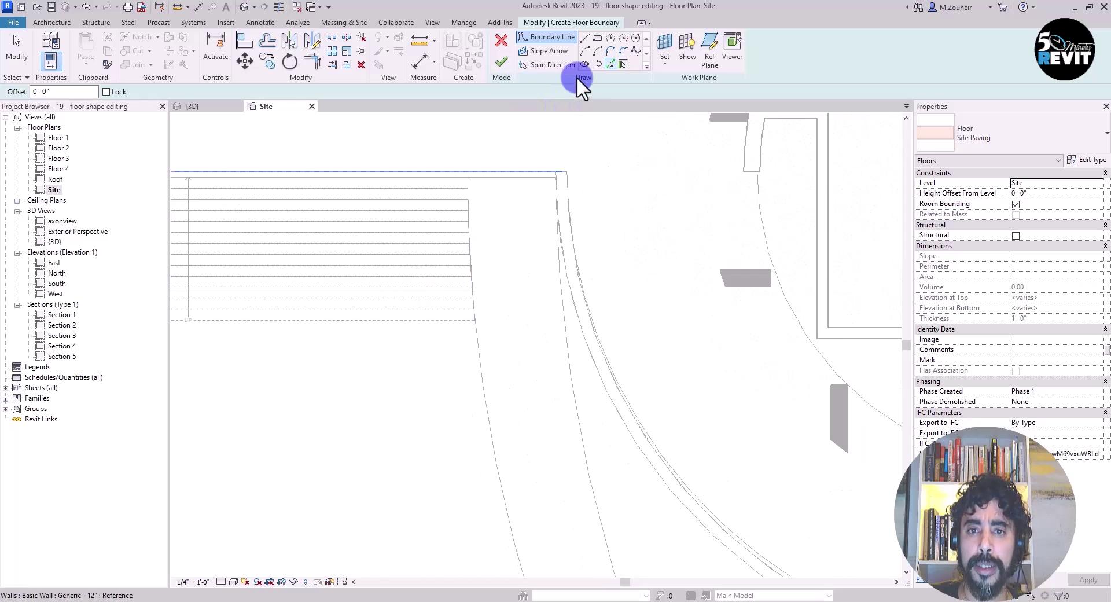
pyautogui.click(609, 62)
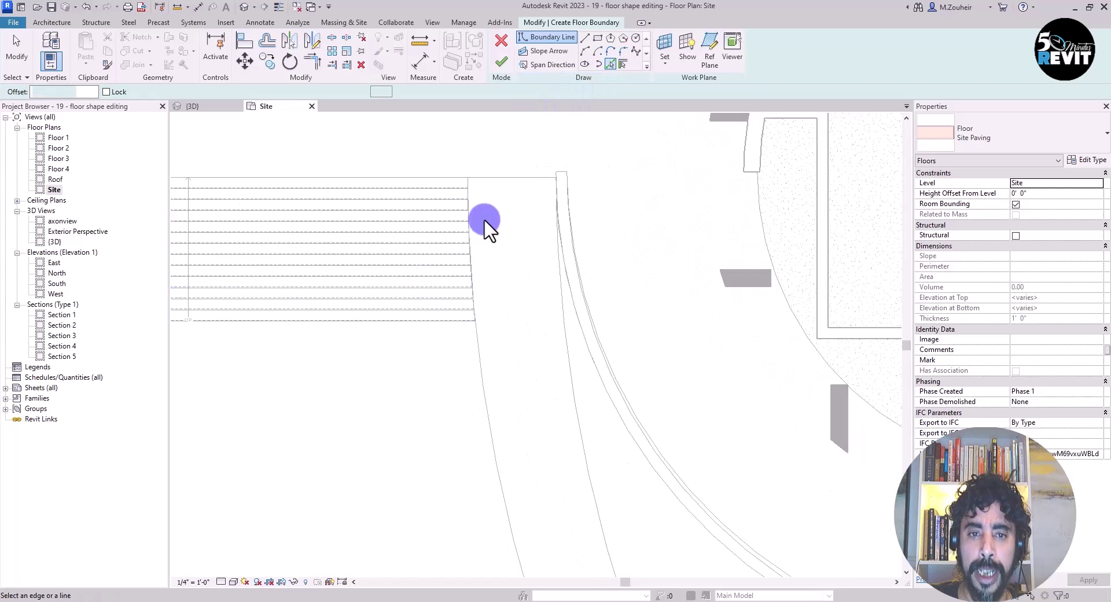
# - Create the floor boundary from the curved strip's existing edges: the upper edge, both long arcs and the short lower end
pyautogui.click(502, 182)
pyautogui.click(575, 389)
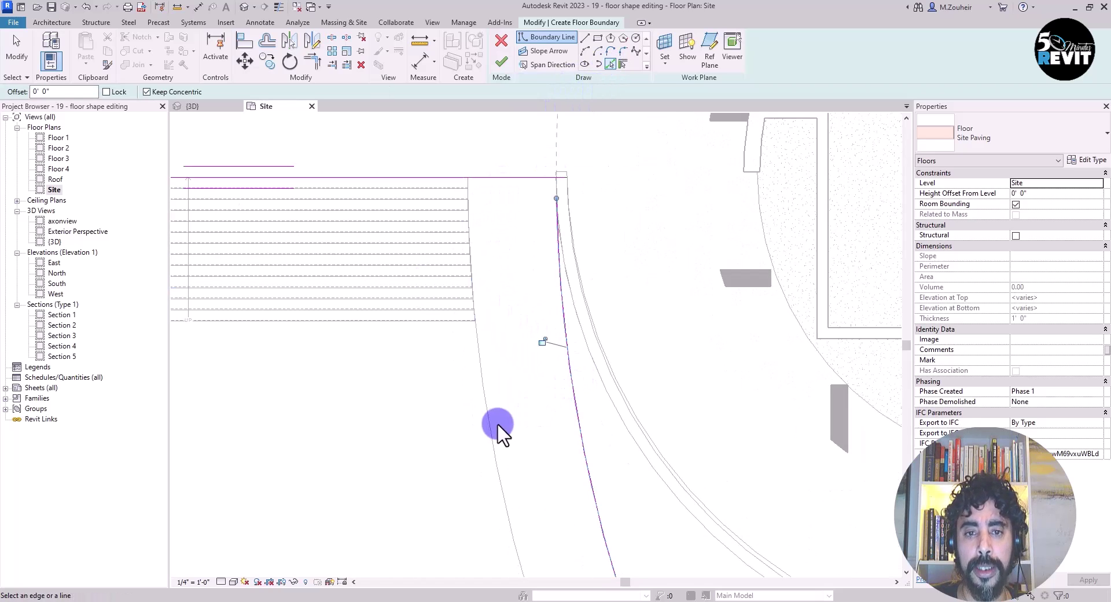
pyautogui.scroll(-2, 498, 431)
pyautogui.moveTo(498, 432); pyautogui.dragTo(511, 216, button='middle')
pyautogui.moveTo(580, 491); pyautogui.dragTo(565, 293, button='middle')
pyautogui.click(611, 351)
pyautogui.moveTo(514, 343); pyautogui.dragTo(552, 448, button='middle')
pyautogui.click(557, 354)
pyautogui.moveTo(557, 354); pyautogui.dragTo(434, 377, button='middle')
pyautogui.click(339, 173)
# - Trim the boundary lines to corners at both ends of the curved strip so they form a closed loop
pyautogui.click(313, 60)
pyautogui.scroll(1, 478, 215)
pyautogui.click(490, 184)
pyautogui.click(502, 157)
pyautogui.moveTo(567, 207); pyautogui.dragTo(518, 234, button='middle')
pyautogui.click(521, 186)
pyautogui.click(530, 237)
pyautogui.scroll(-2, 523, 343)
pyautogui.moveTo(515, 353); pyautogui.dragTo(508, 211, button='middle')
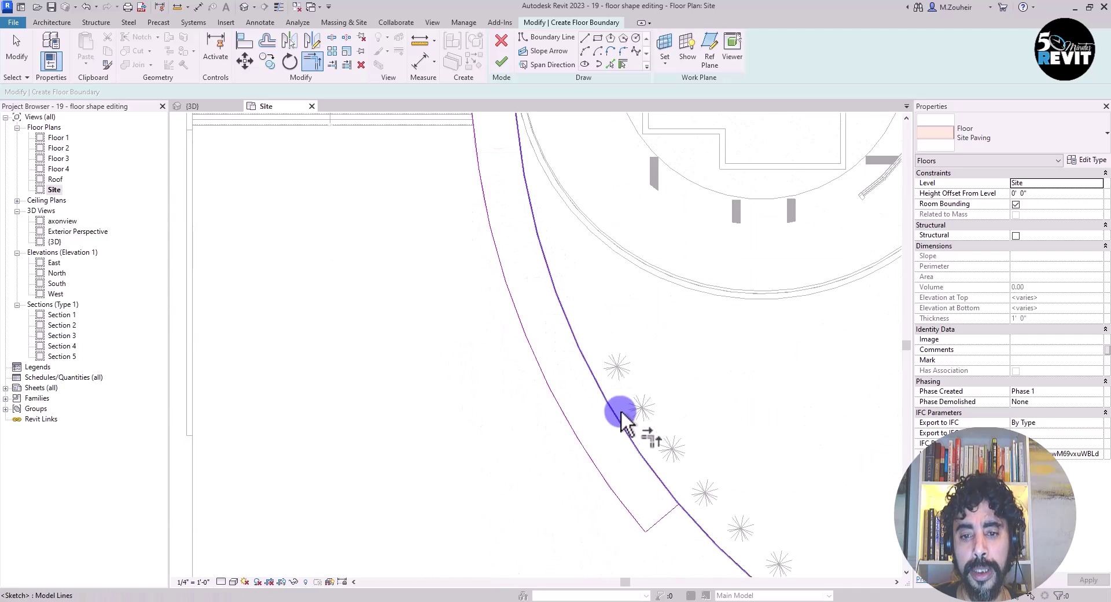
pyautogui.click(648, 444)
pyautogui.scroll(-4, 556, 457)
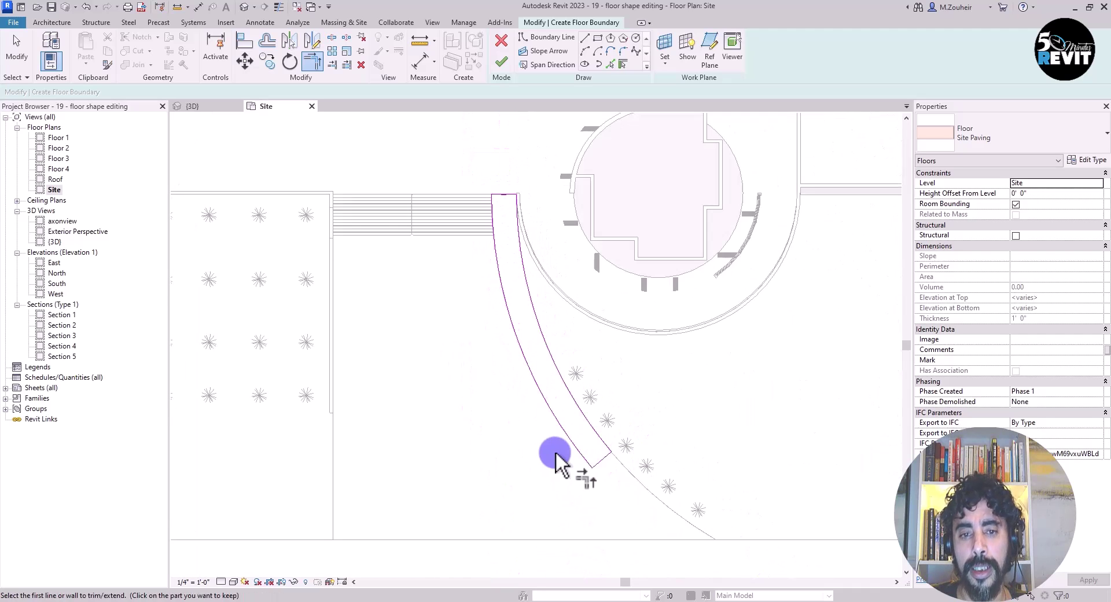
# - Finish the curved Site Paving floor without attaching the walls to its bottom, and return to the {3D} view to see it
pyautogui.click(499, 62)
pyautogui.scroll(-1, 434, 358)
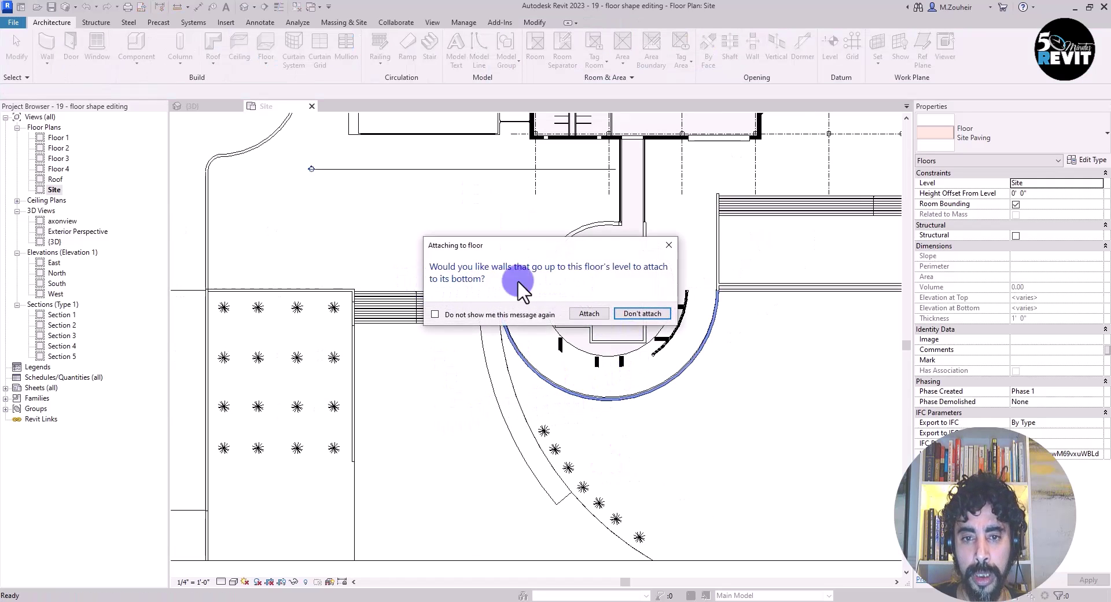
pyautogui.click(640, 315)
pyautogui.scroll(1, 473, 394)
pyautogui.moveTo(531, 509); pyautogui.dragTo(526, 473, button='middle')
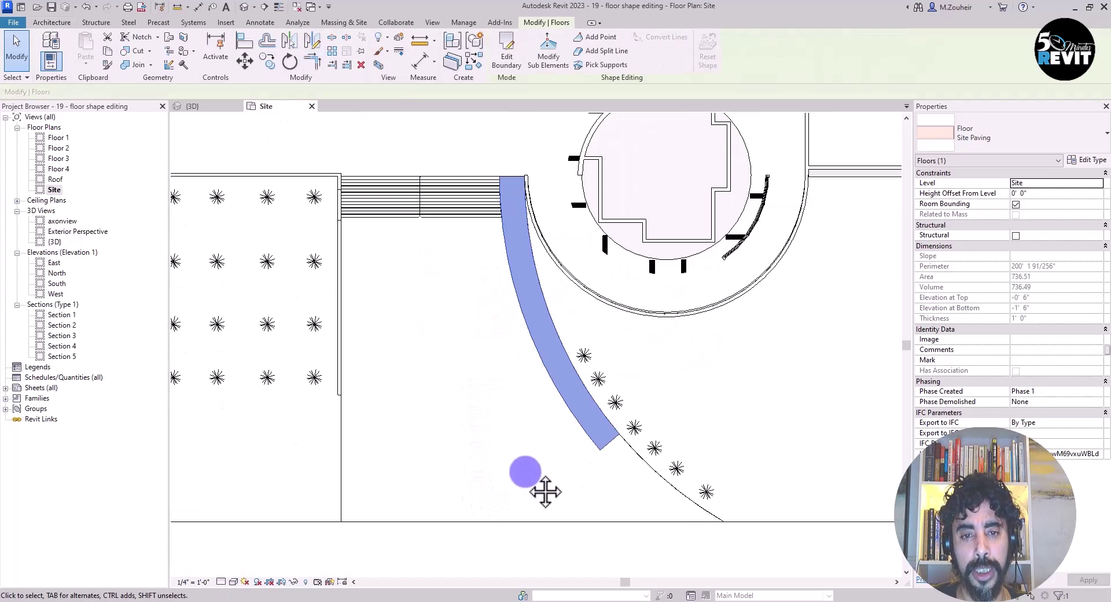
pyautogui.click(222, 103)
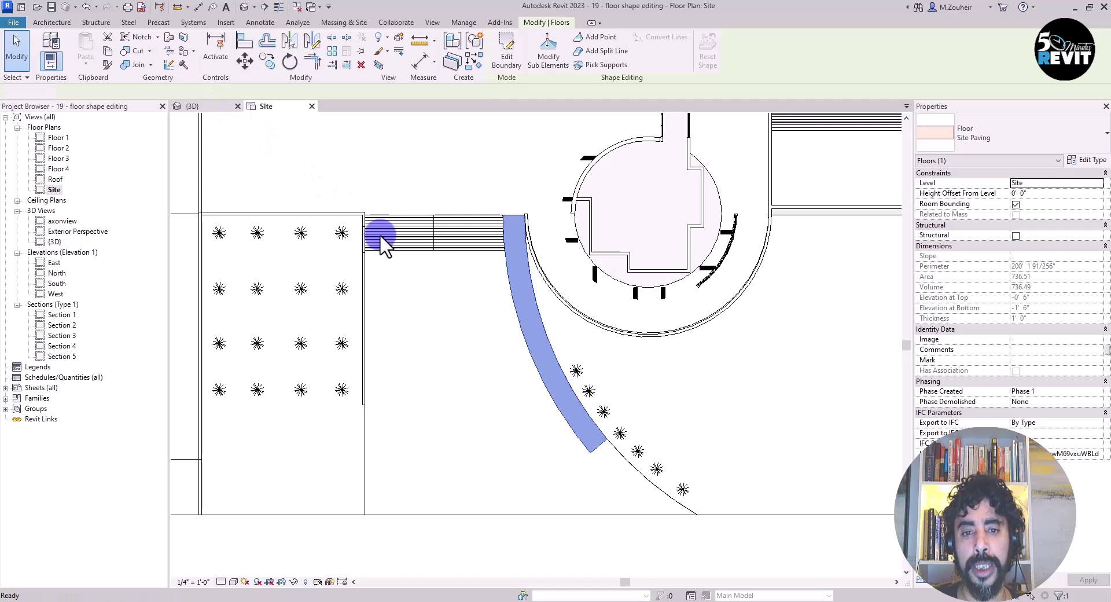
pyautogui.scroll(3, 508, 379)
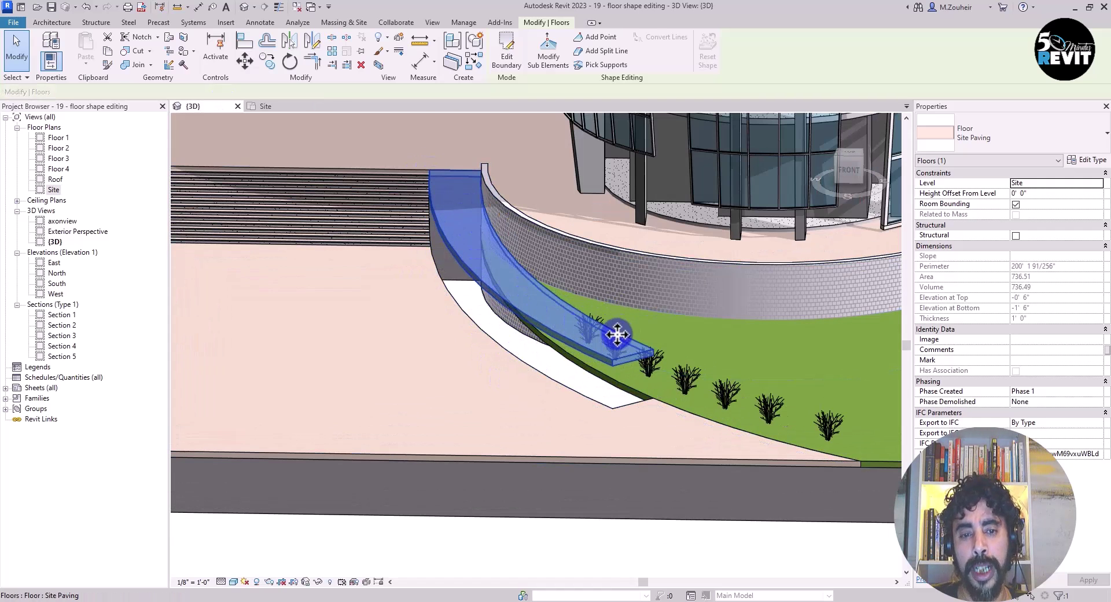
# - Set the curved Site Paving floor's level to Street Level and deselect it
pyautogui.keyDown('shift'); pyautogui.moveTo(404, 428); pyautogui.dragTo(286, 394, button='middle'); pyautogui.keyUp('shift')
pyautogui.keyDown('shift'); pyautogui.moveTo(376, 341); pyautogui.dragTo(461, 396, button='middle'); pyautogui.keyUp('shift')
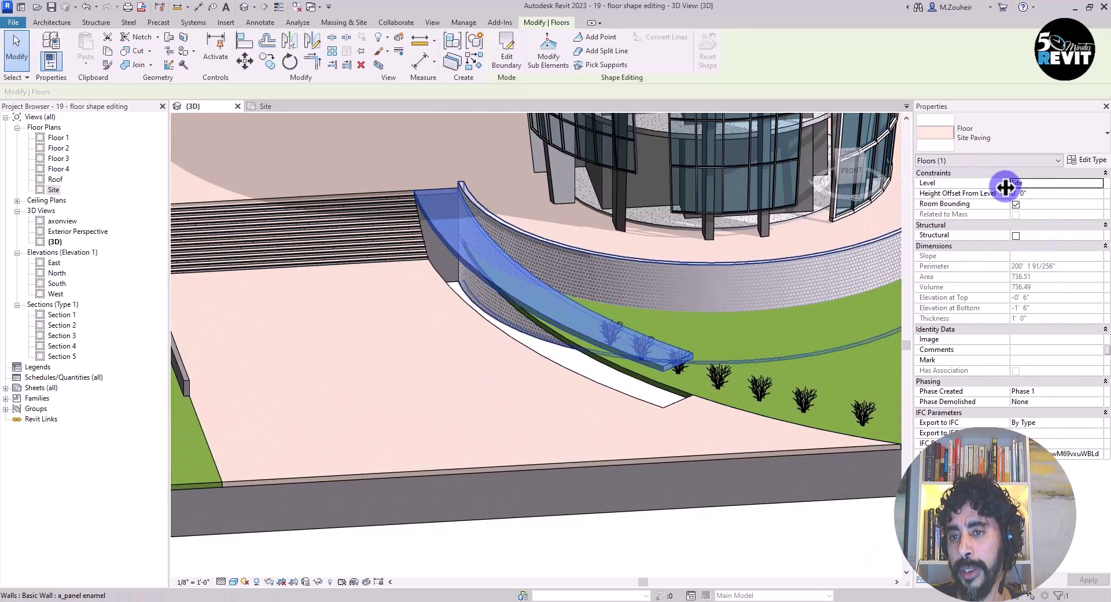
pyautogui.click(1097, 183)
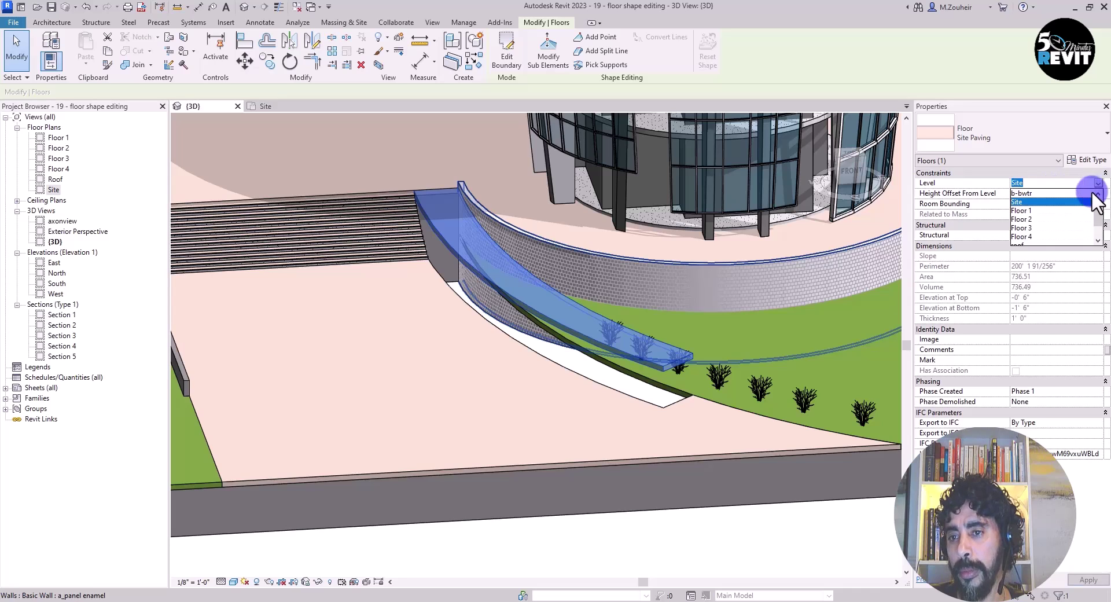
pyautogui.scroll(-2, 1097, 223)
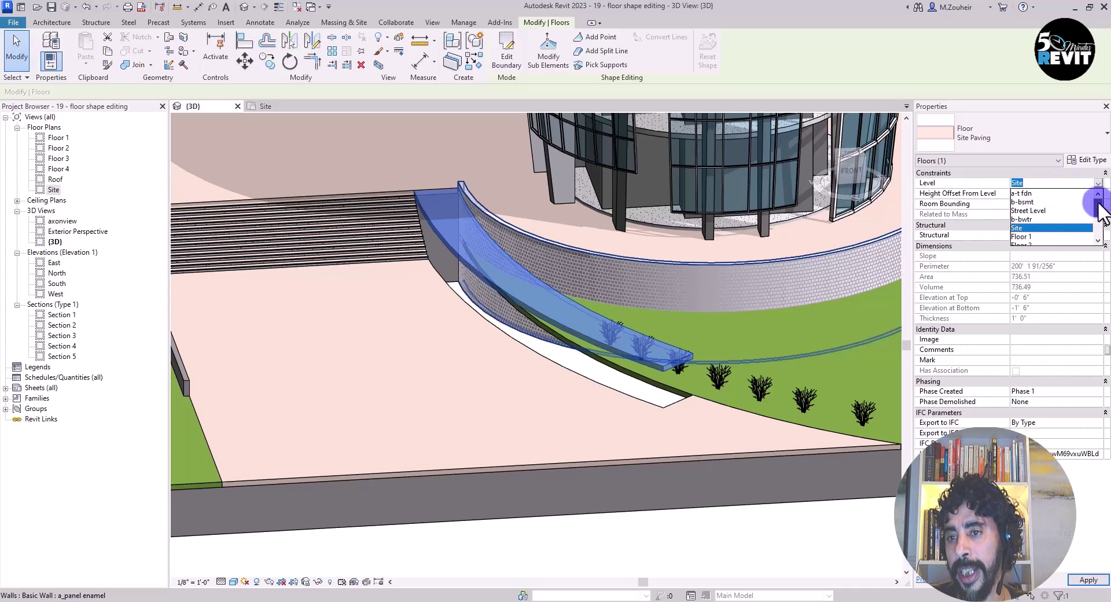
pyautogui.click(1033, 209)
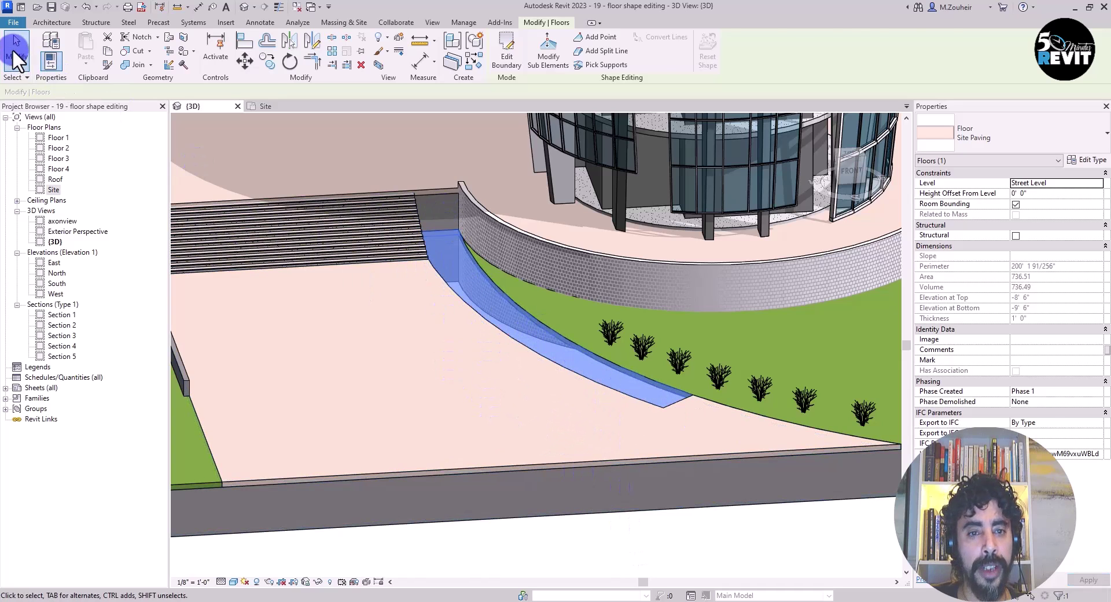
pyautogui.press('Escape')
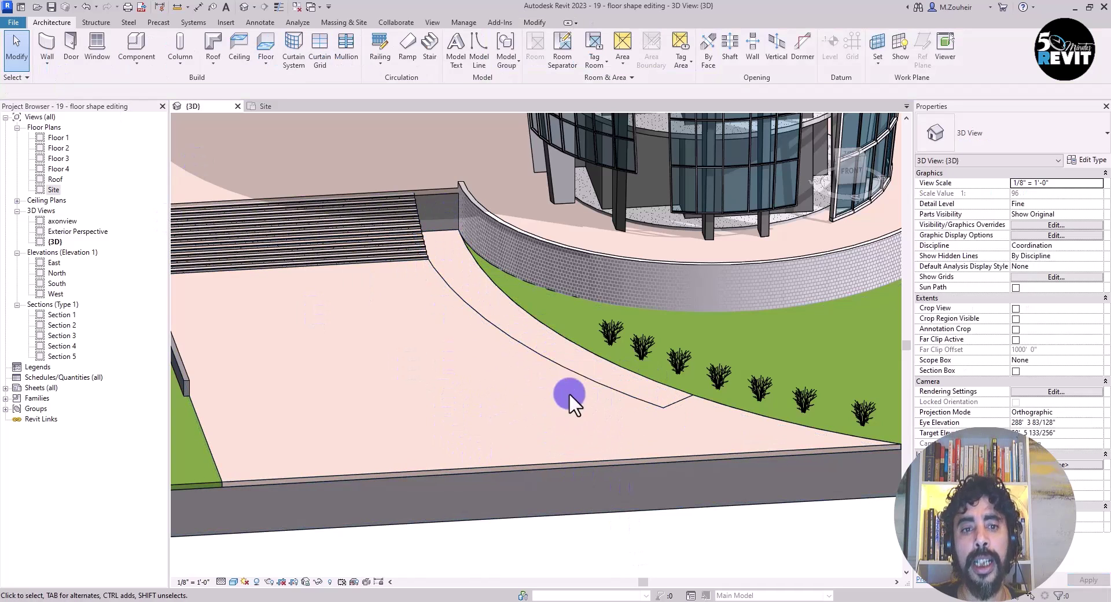
# - Using Modify Sub Elements, raise the curved floor's end edge beside the stairs to an elevation of 8' 0" and finish shape editing
pyautogui.click(447, 243)
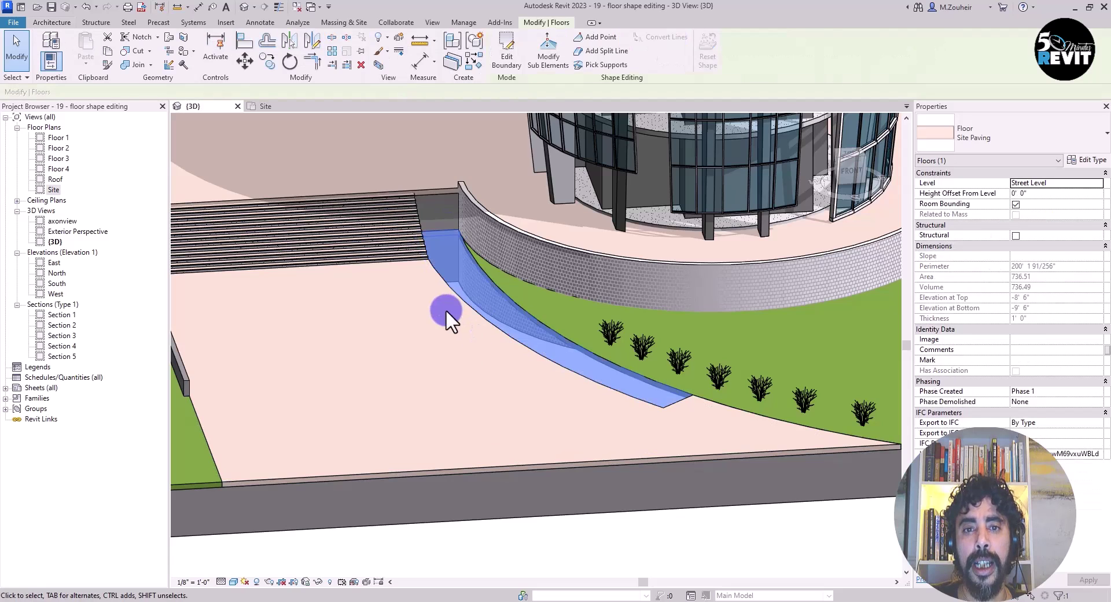
pyautogui.scroll(2, 445, 309)
pyautogui.keyDown('shift'); pyautogui.moveTo(445, 309); pyautogui.dragTo(487, 324, button='middle'); pyautogui.keyUp('shift')
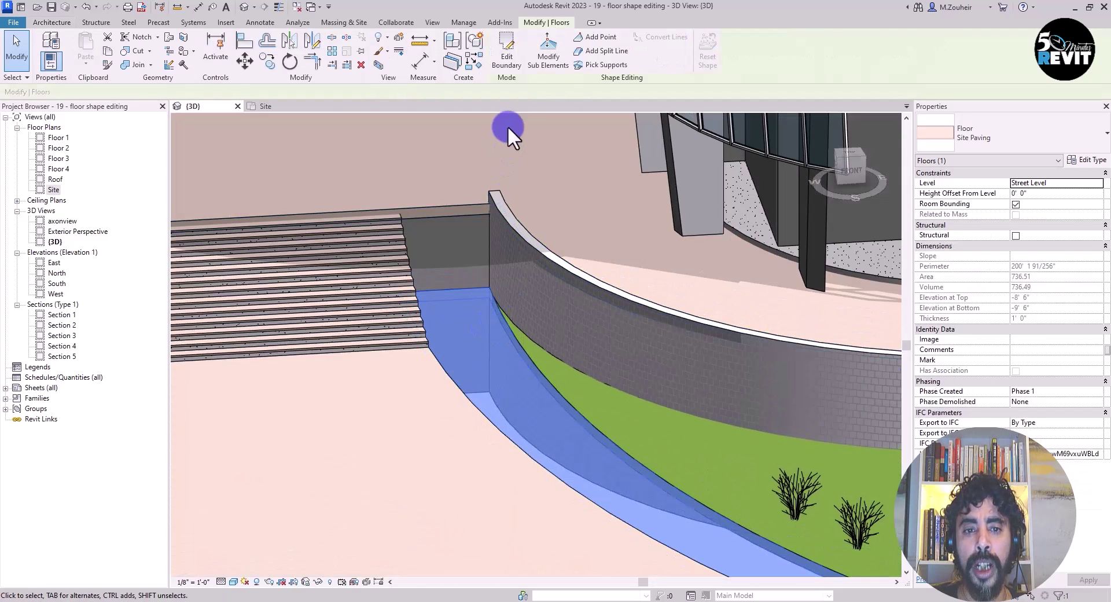
pyautogui.click(539, 70)
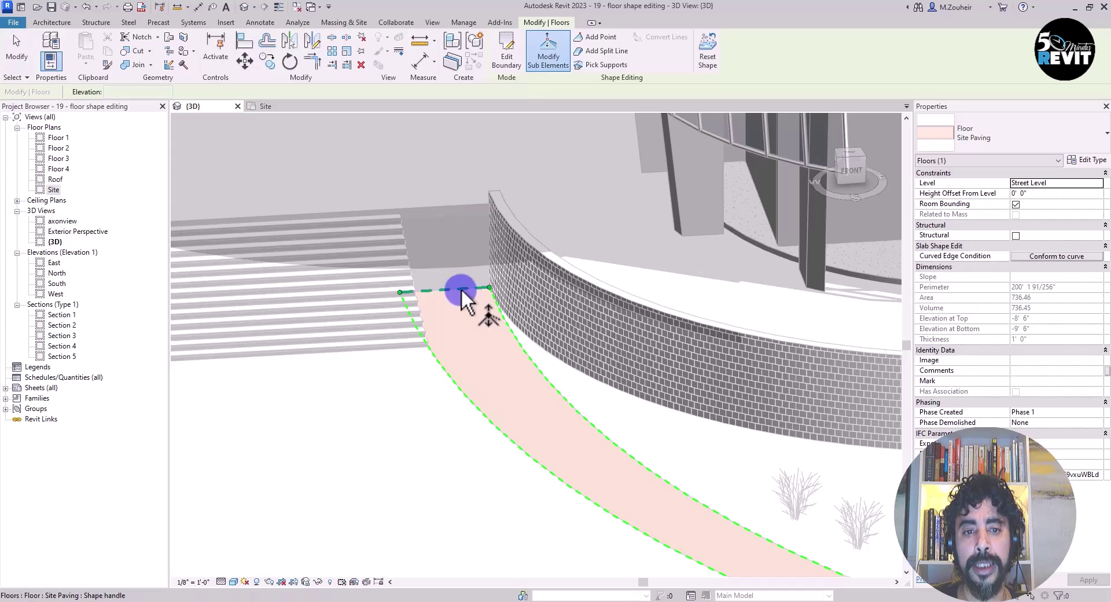
pyautogui.click(462, 288)
pyautogui.moveTo(443, 285); pyautogui.dragTo(445, 208)
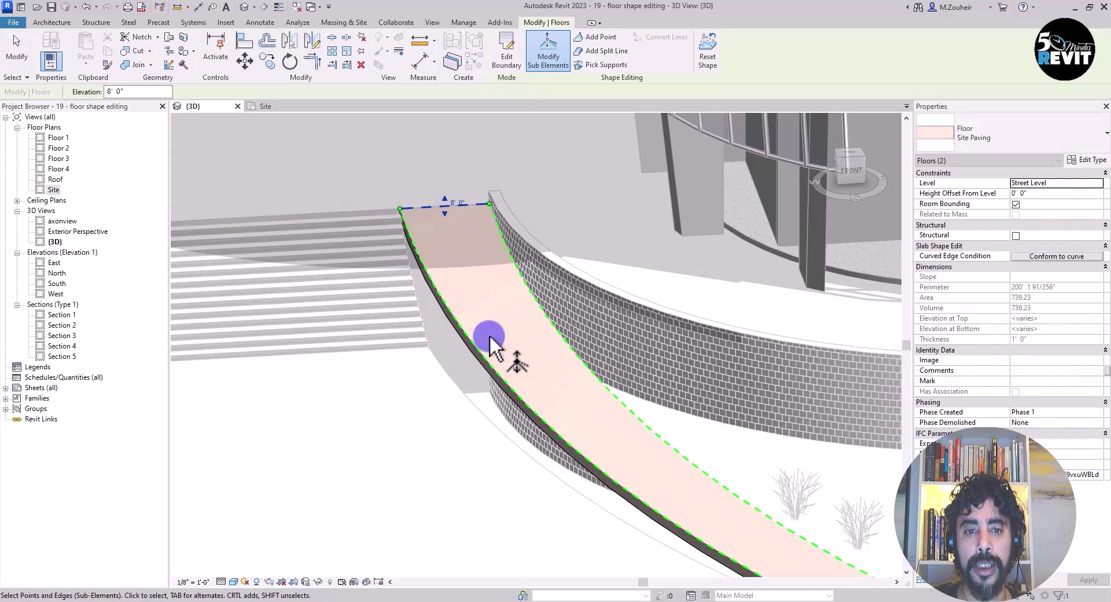
pyautogui.scroll(-3, 410, 412)
pyautogui.press('Escape')
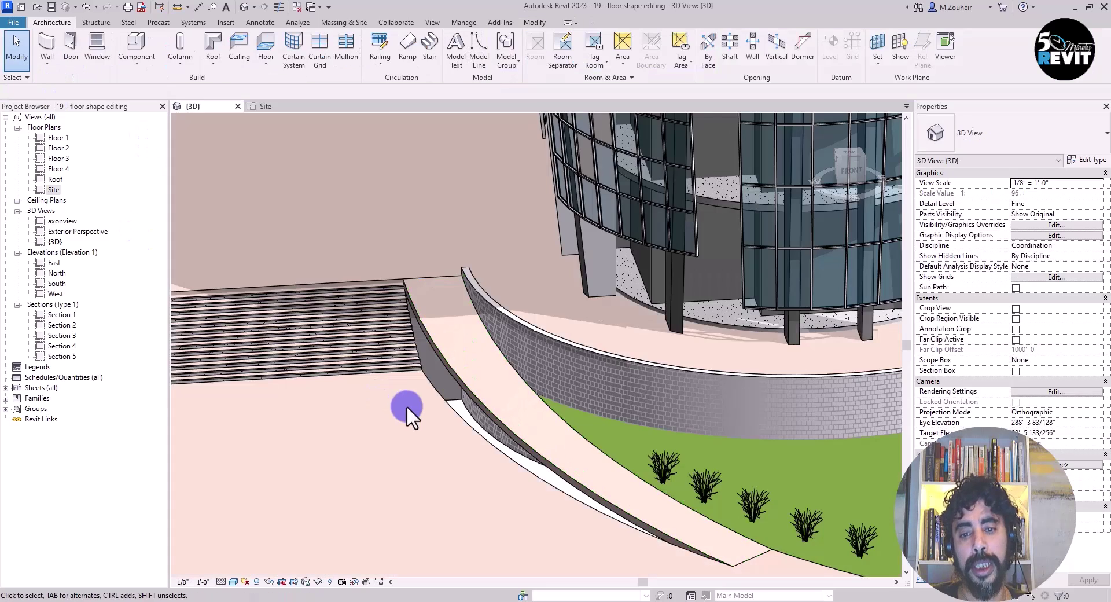
pyautogui.scroll(-2, 406, 406)
pyautogui.moveTo(417, 398); pyautogui.dragTo(417, 297, button='middle')
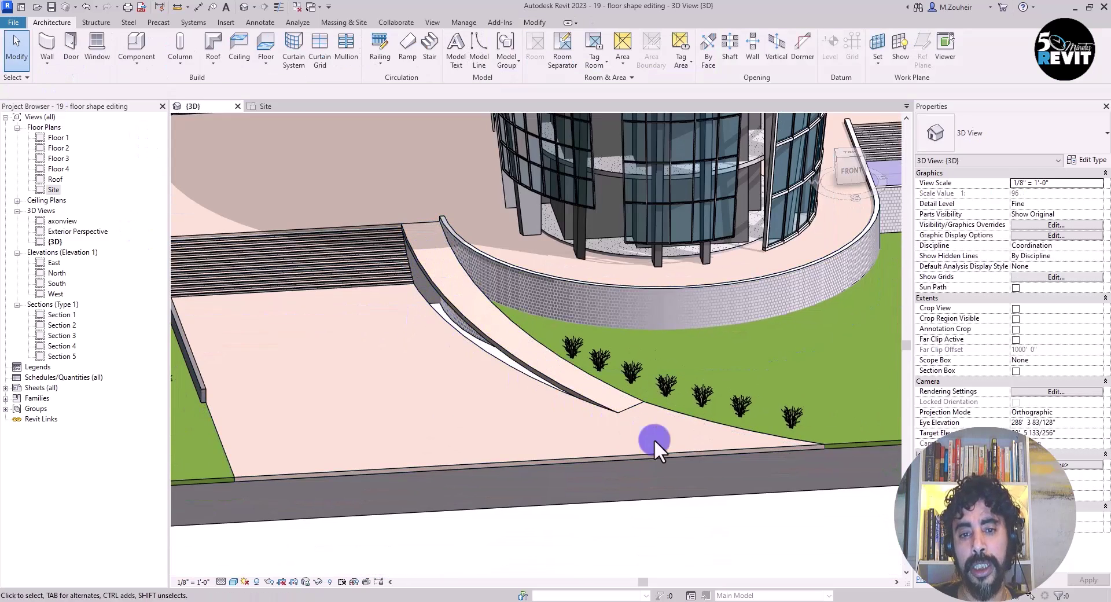
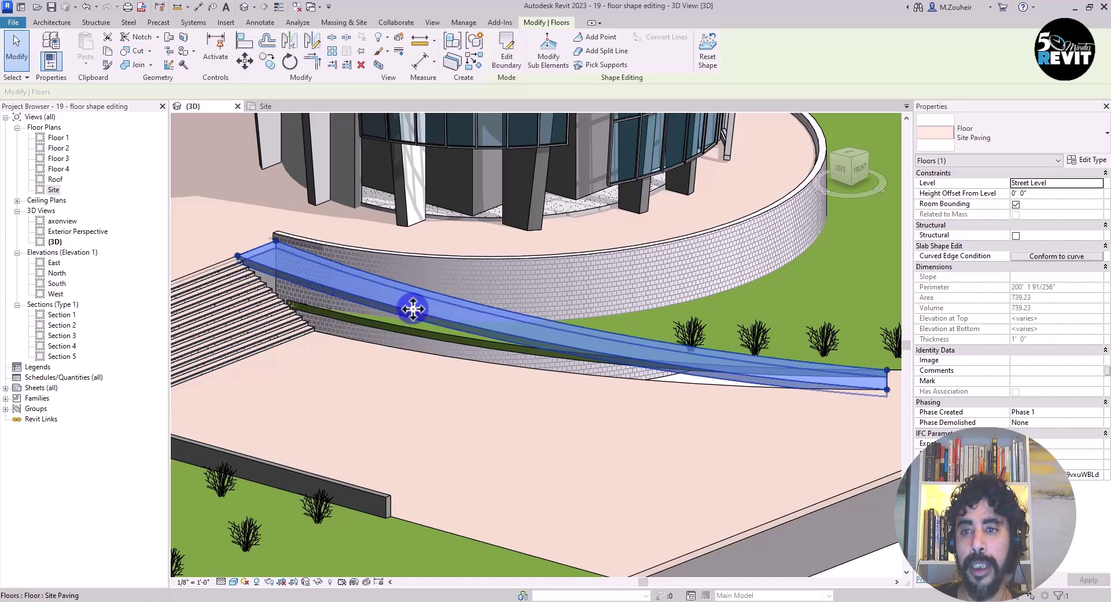
# - In the ramp's Site Paving type structure, show the section preview and insert a second Structure layer below the paving layer
pyautogui.moveTo(598, 369); pyautogui.dragTo(581, 417, button='middle')
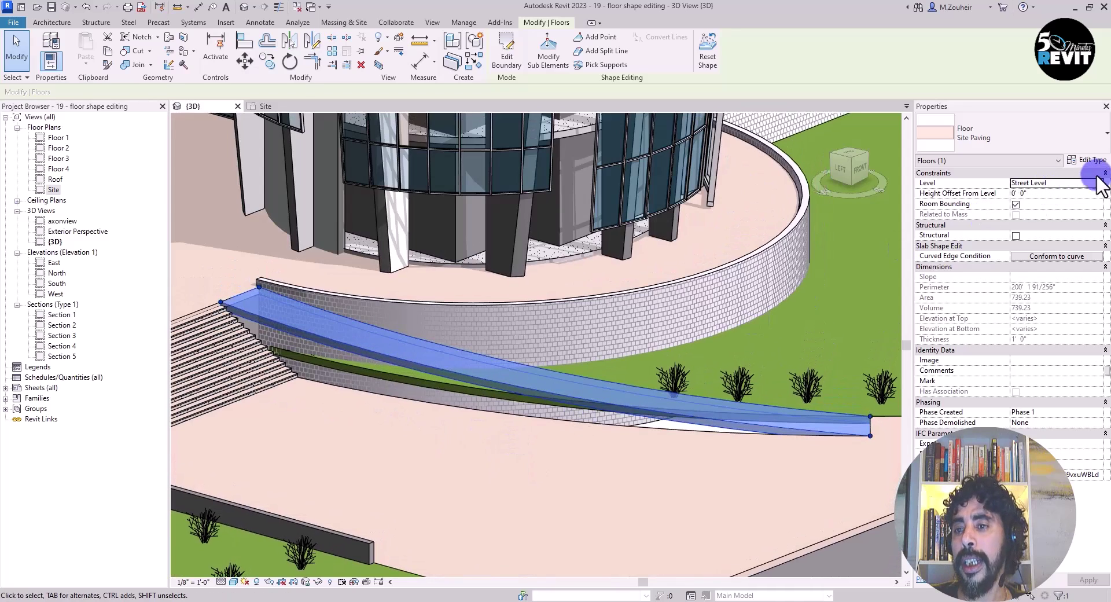
pyautogui.click(1086, 159)
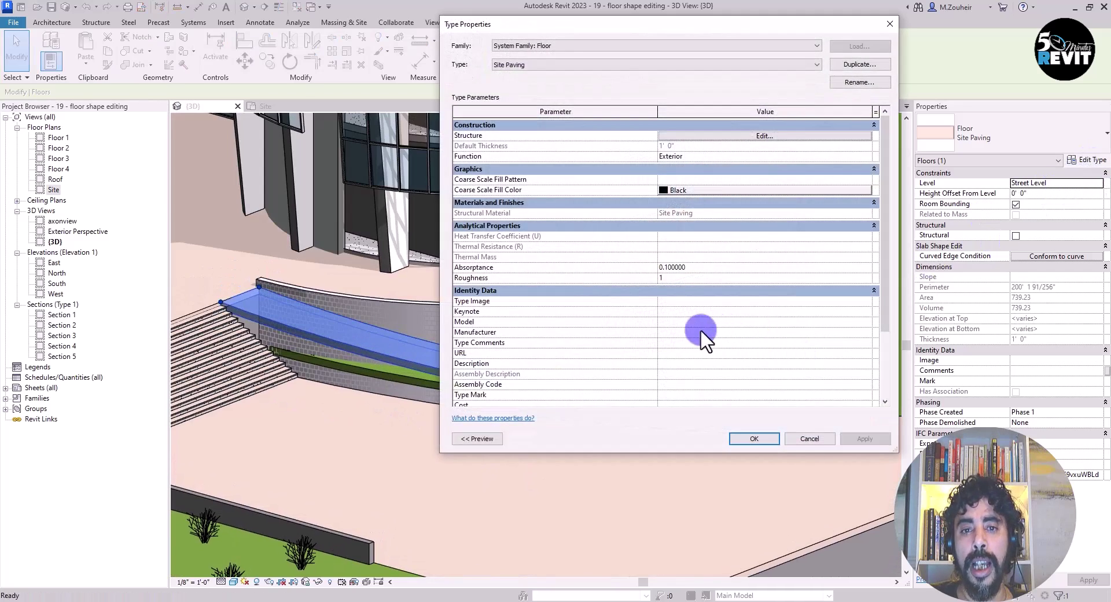
pyautogui.click(476, 437)
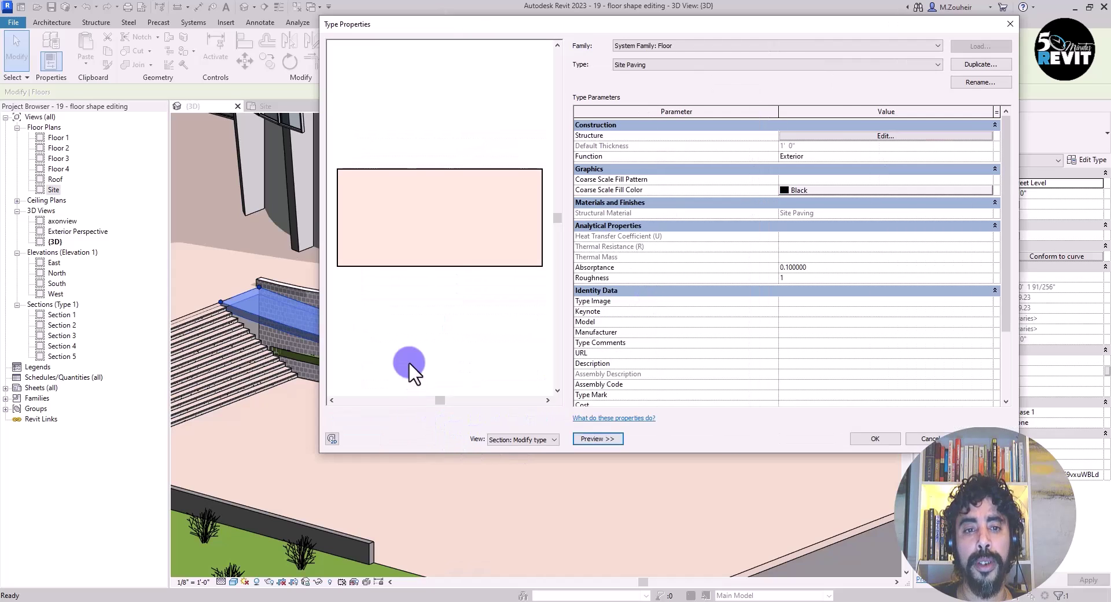
pyautogui.click(879, 136)
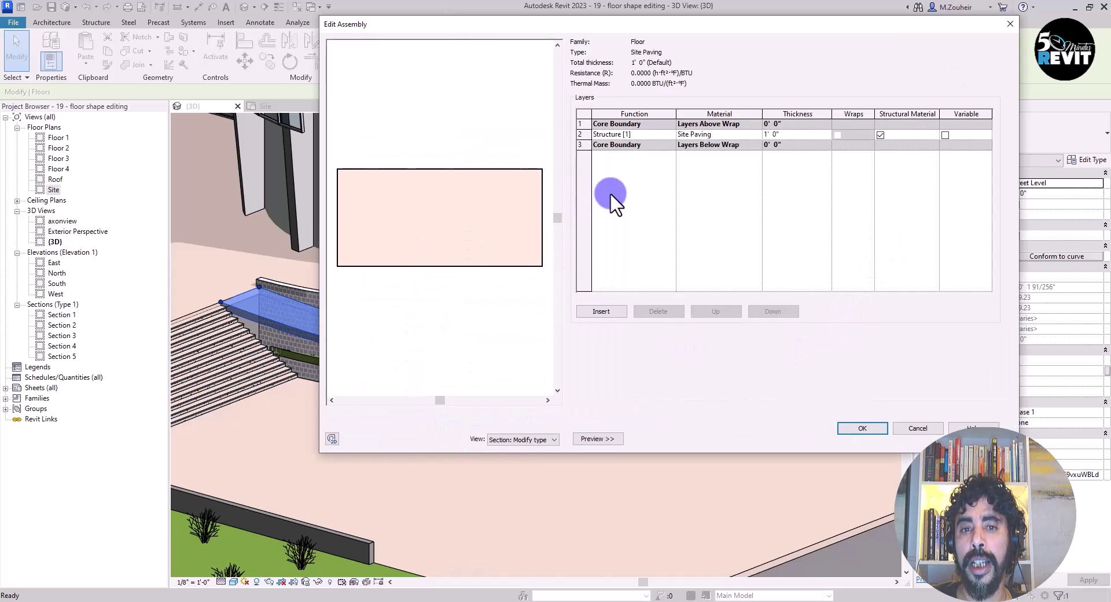
pyautogui.click(584, 133)
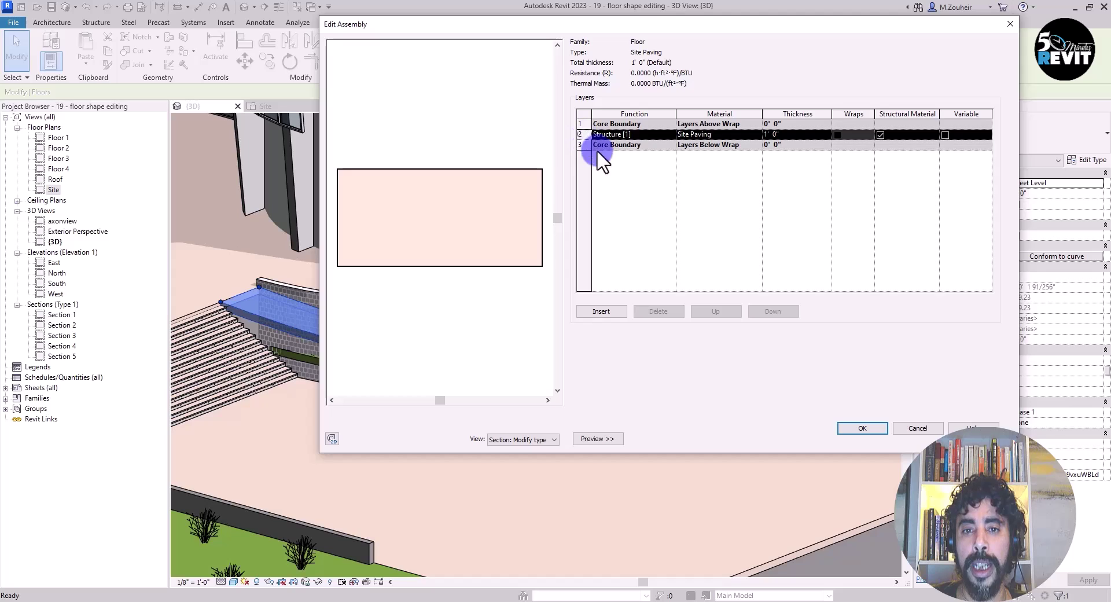
pyautogui.click(612, 310)
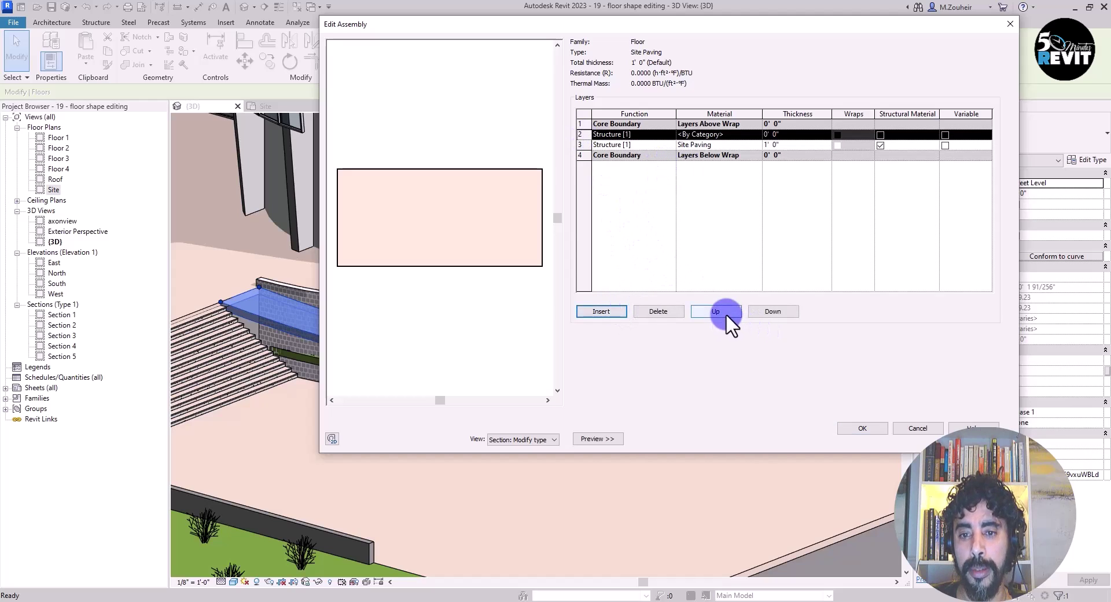
pyautogui.click(764, 313)
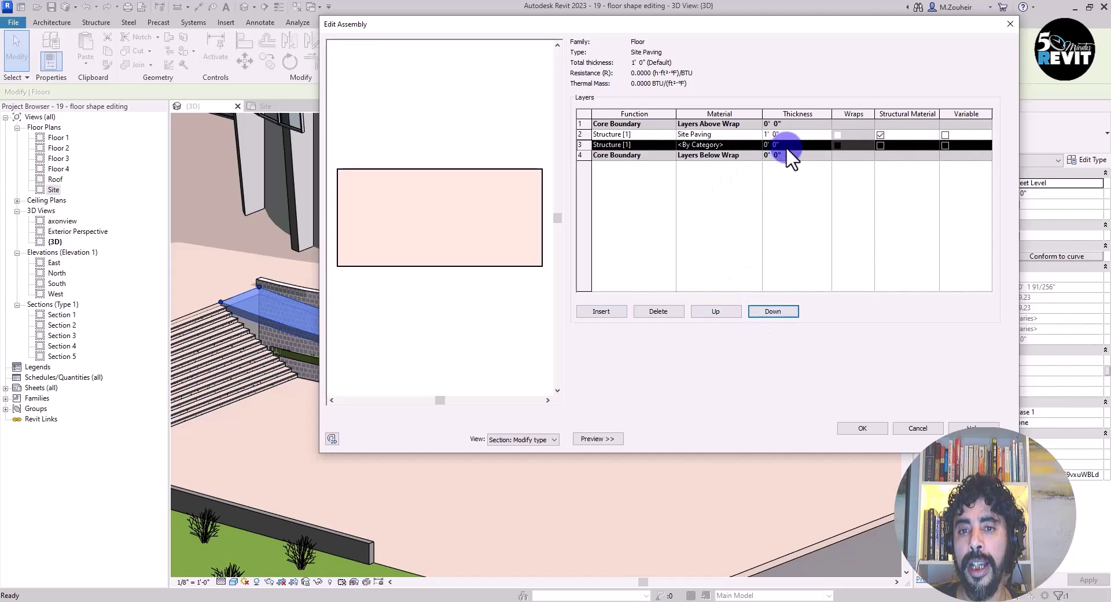
# - Give the new layer the Concrete - Cast-in-Place Concrete material and a thickness of 1' 0", and accept the type changes
pyautogui.click(737, 144)
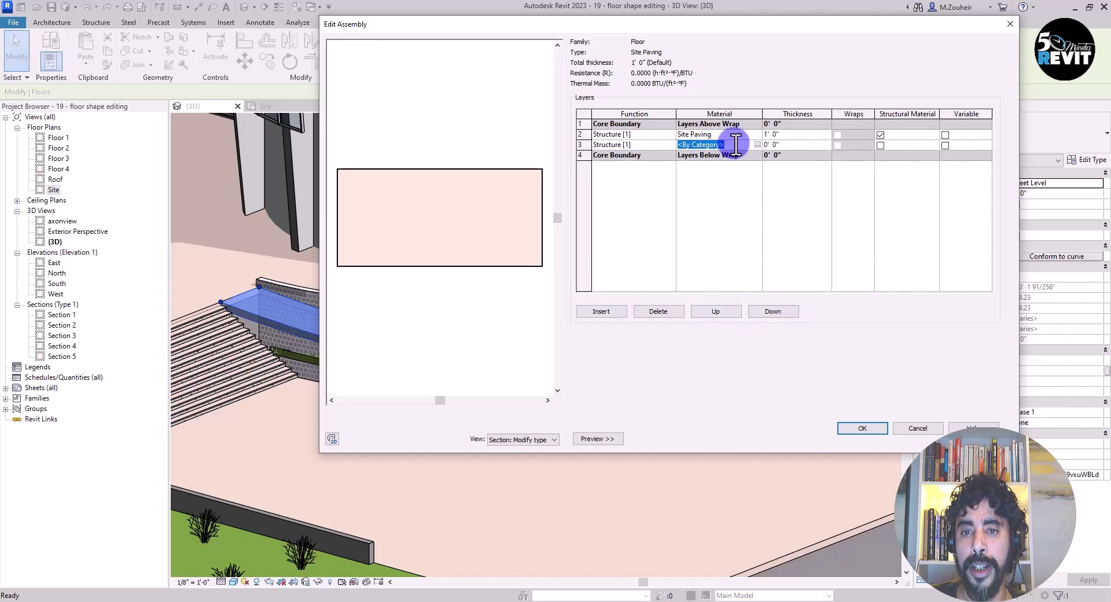
pyautogui.click(755, 144)
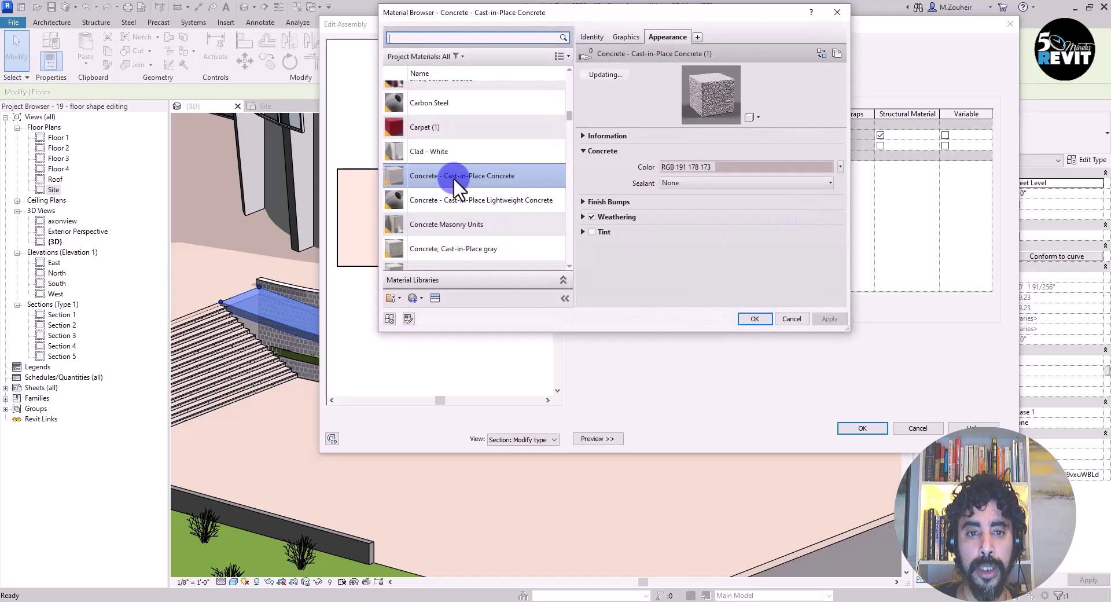
pyautogui.click(477, 178)
pyautogui.click(756, 318)
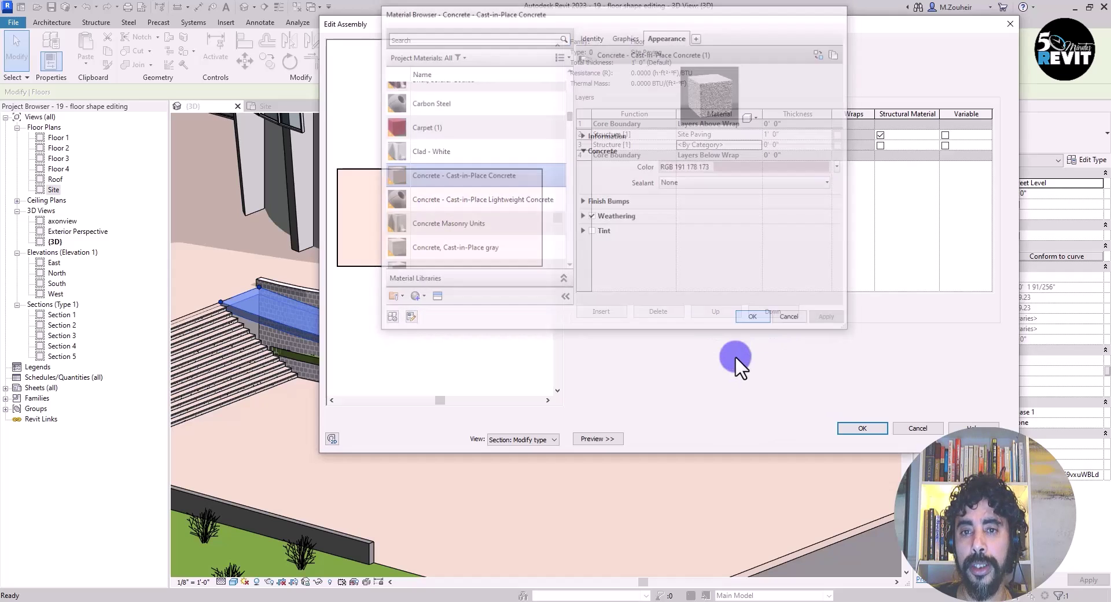
pyautogui.click(787, 144)
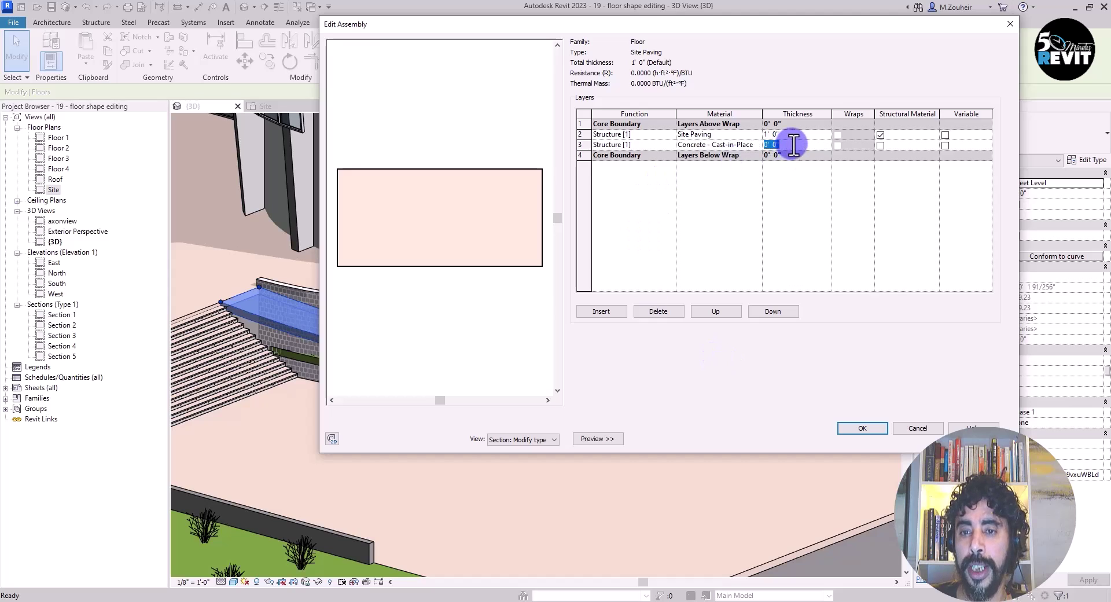
pyautogui.write('1')
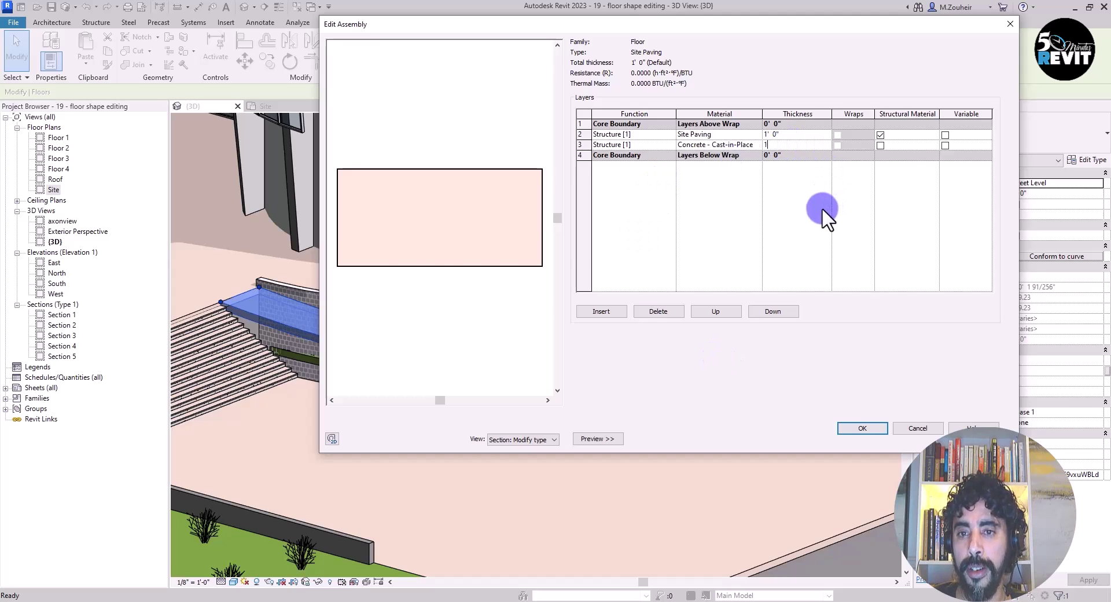
pyautogui.click(752, 231)
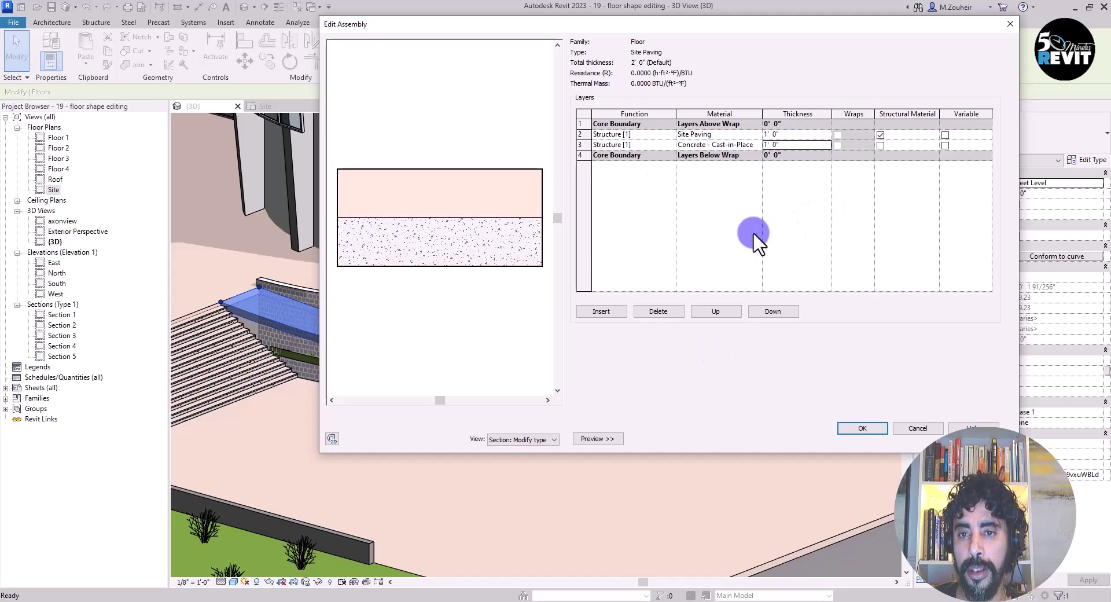
pyautogui.click(851, 428)
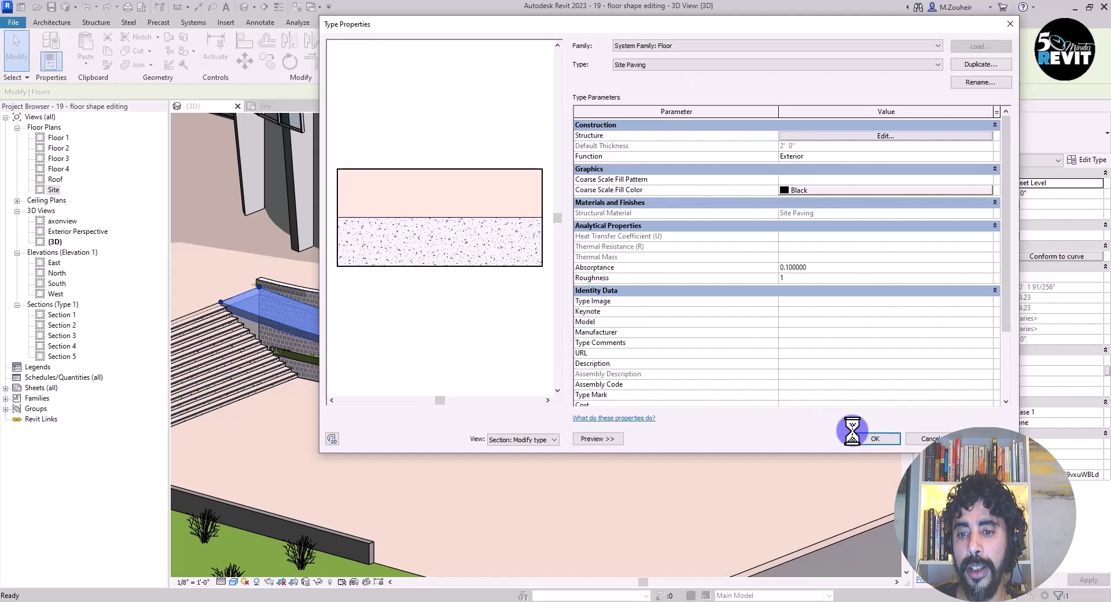
pyautogui.click(862, 441)
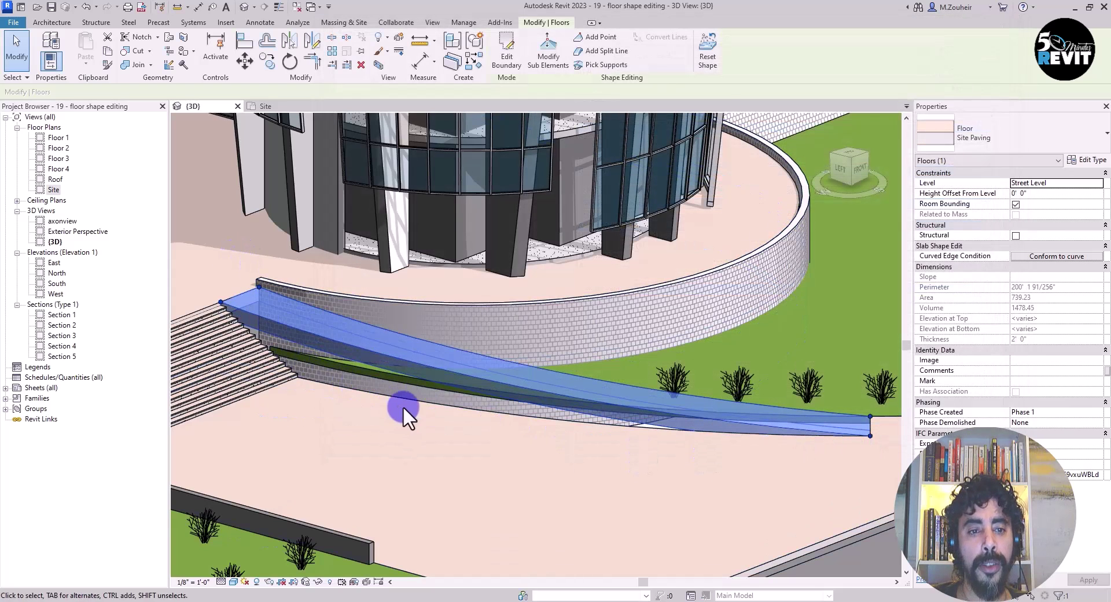
# - Examine the thickened ramp's side and underside in 3D, comparing it with the stairs, curved wall and ground
pyautogui.scroll(-1, 403, 405)
pyautogui.moveTo(402, 405); pyautogui.dragTo(522, 323, button='middle')
pyautogui.scroll(-2, 614, 461)
pyautogui.click(15, 43)
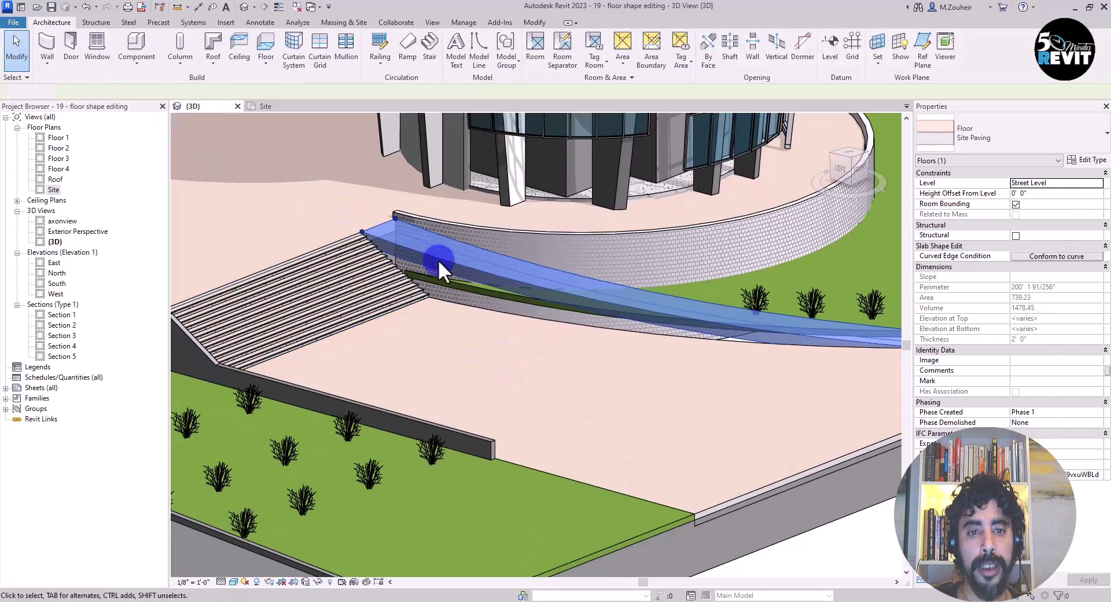
pyautogui.scroll(4, 448, 284)
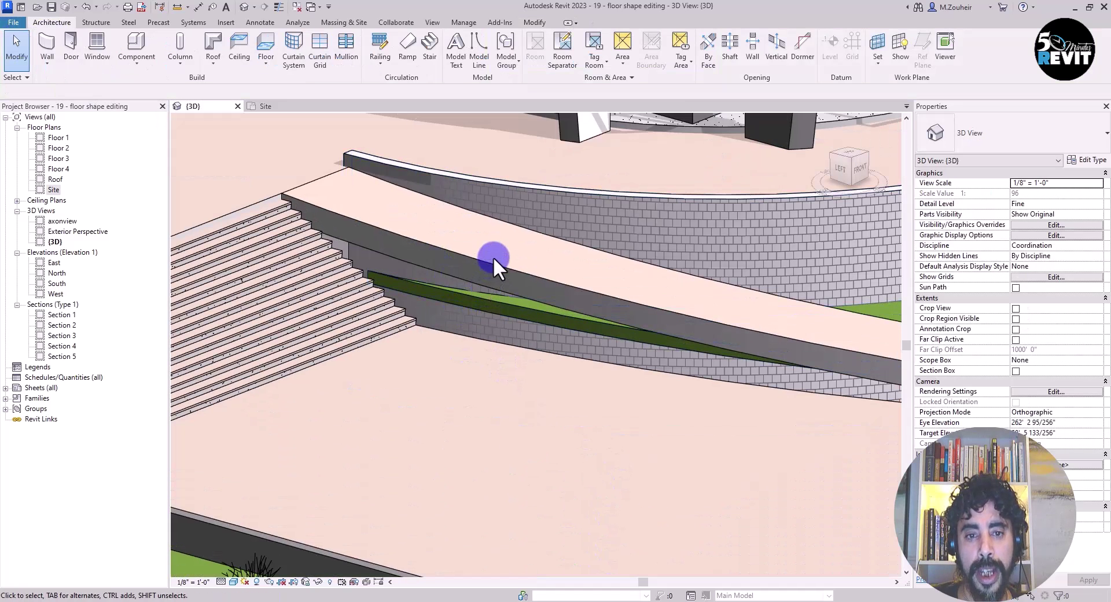
pyautogui.click(730, 329)
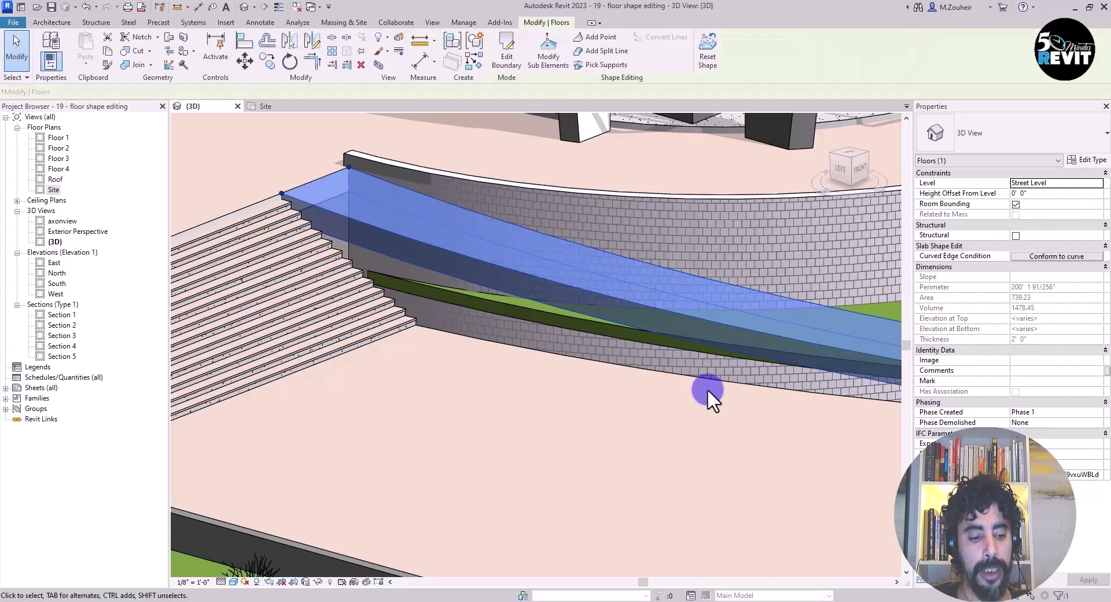
pyautogui.keyDown('shift'); pyautogui.moveTo(704, 405); pyautogui.dragTo(734, 351, button='middle'); pyautogui.keyUp('shift')
pyautogui.scroll(3, 627, 331)
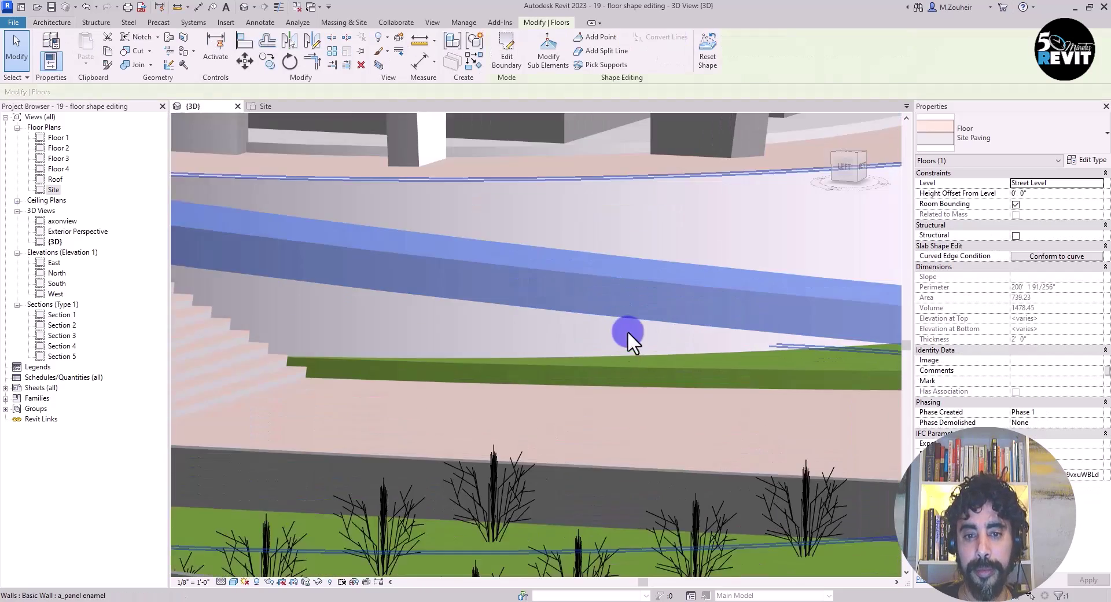
pyautogui.moveTo(627, 331); pyautogui.dragTo(638, 311, button='middle')
pyautogui.scroll(-3, 396, 247)
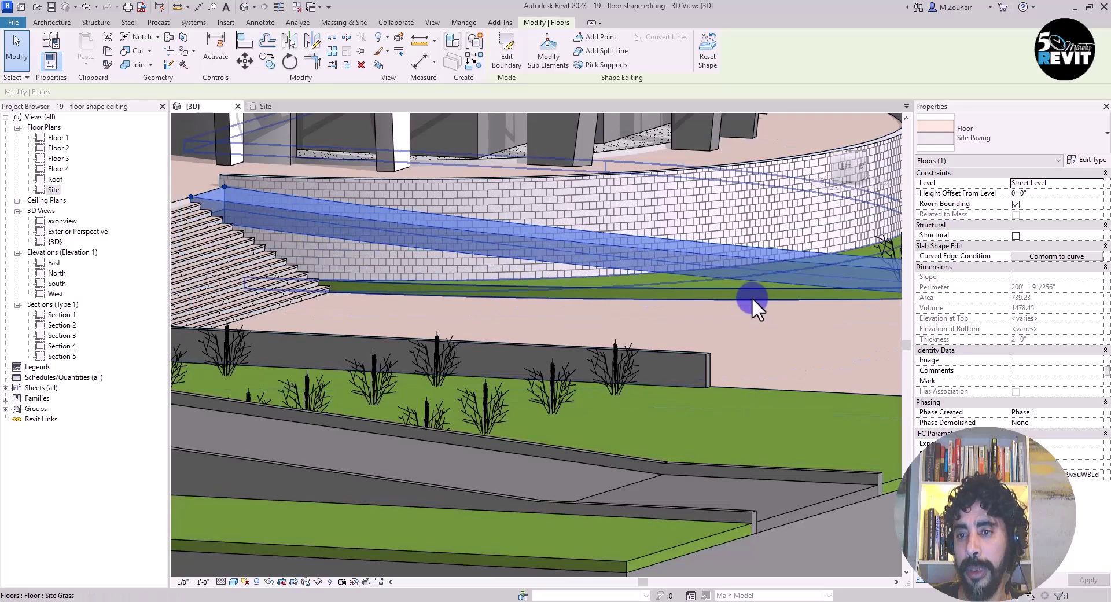
pyautogui.moveTo(751, 297)
pyautogui.mouseDown(button='middle')
pyautogui.moveTo(738, 288)
pyautogui.moveTo(757, 310)
pyautogui.mouseUp(button='middle')
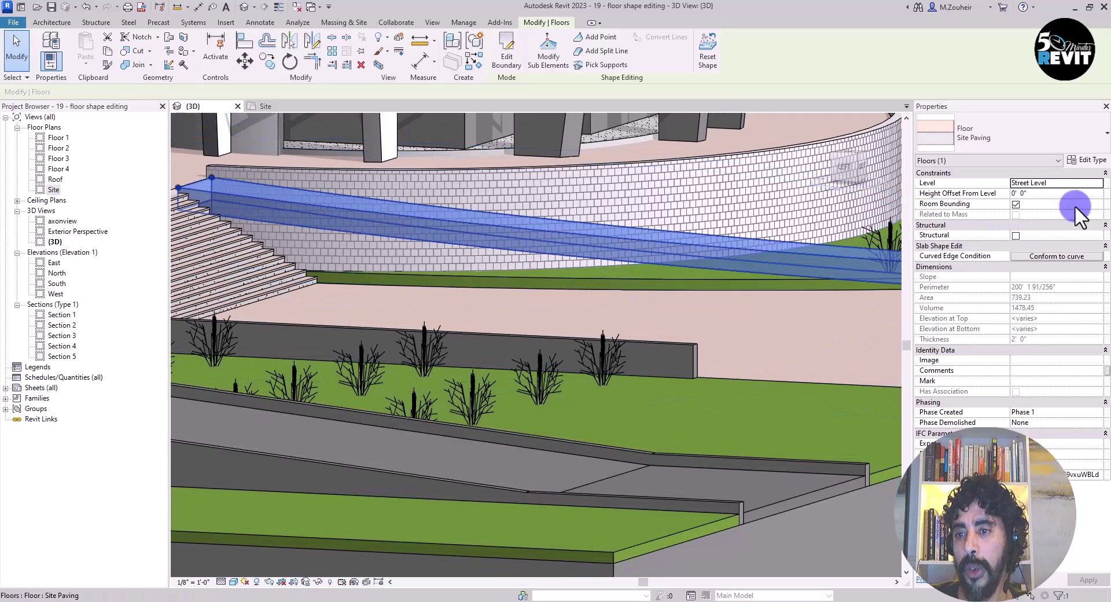
# - In the ramp's Site Paving type structure, make the Concrete - Cast-in-Place Concrete layer variable in thickness and accept the type changes
pyautogui.click(1091, 161)
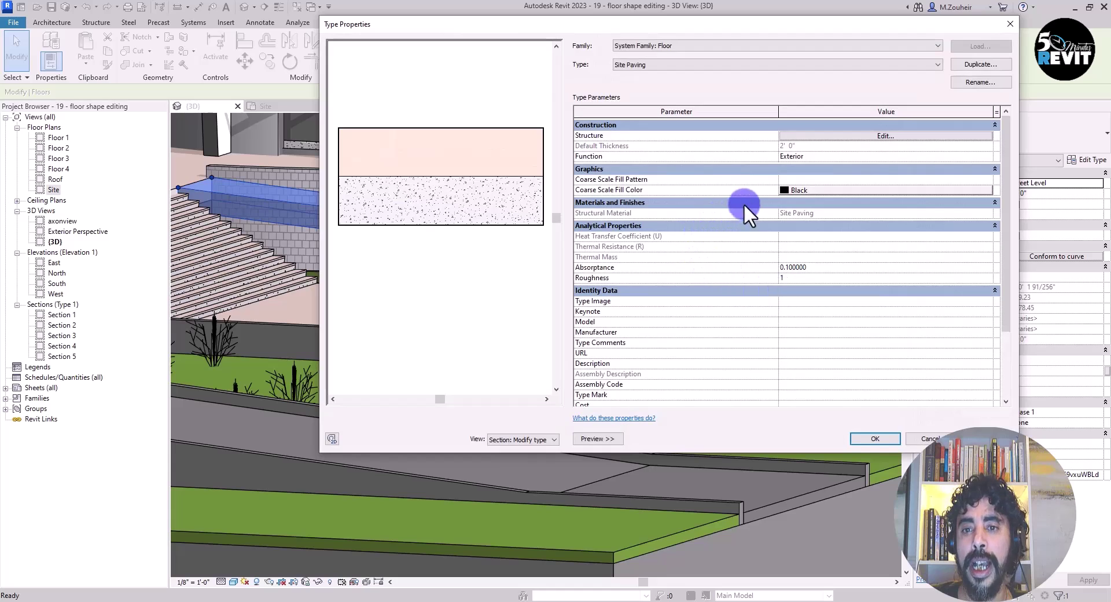
pyautogui.click(802, 137)
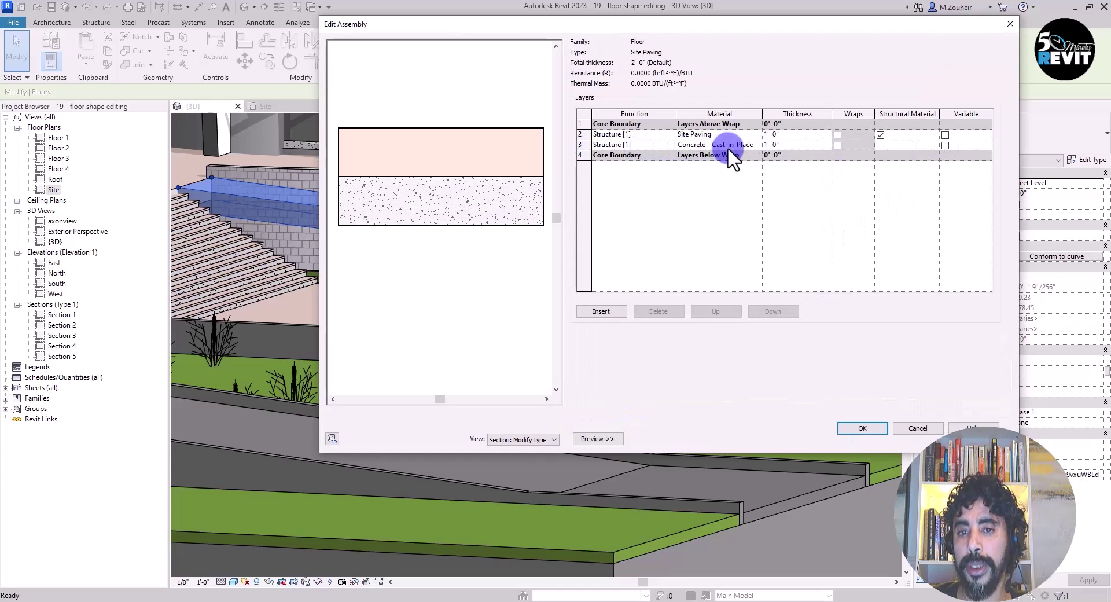
pyautogui.click(943, 146)
pyautogui.click(861, 427)
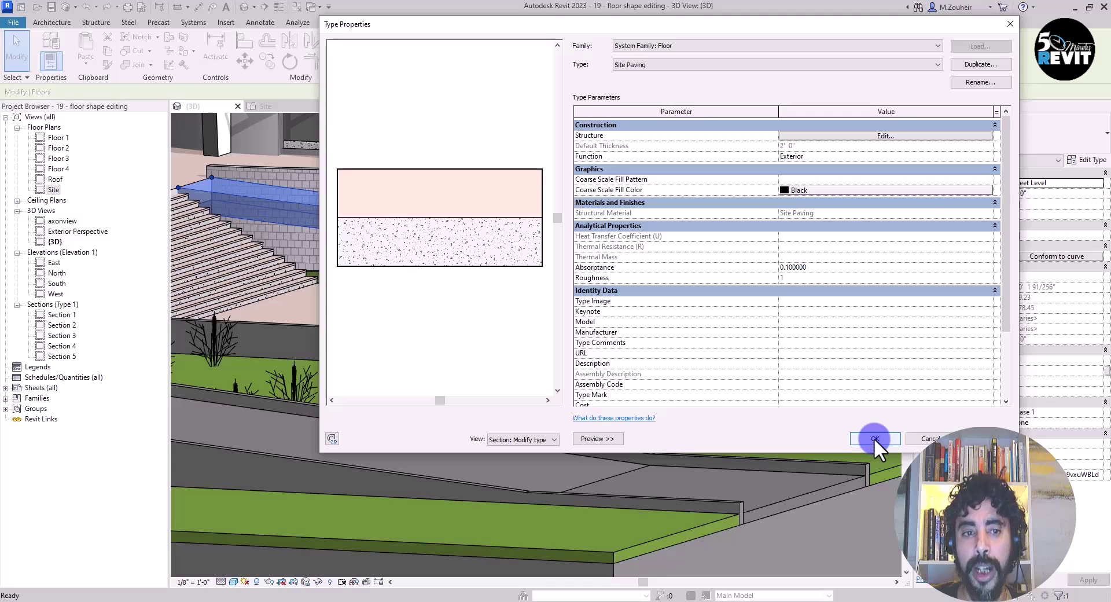
pyautogui.click(873, 438)
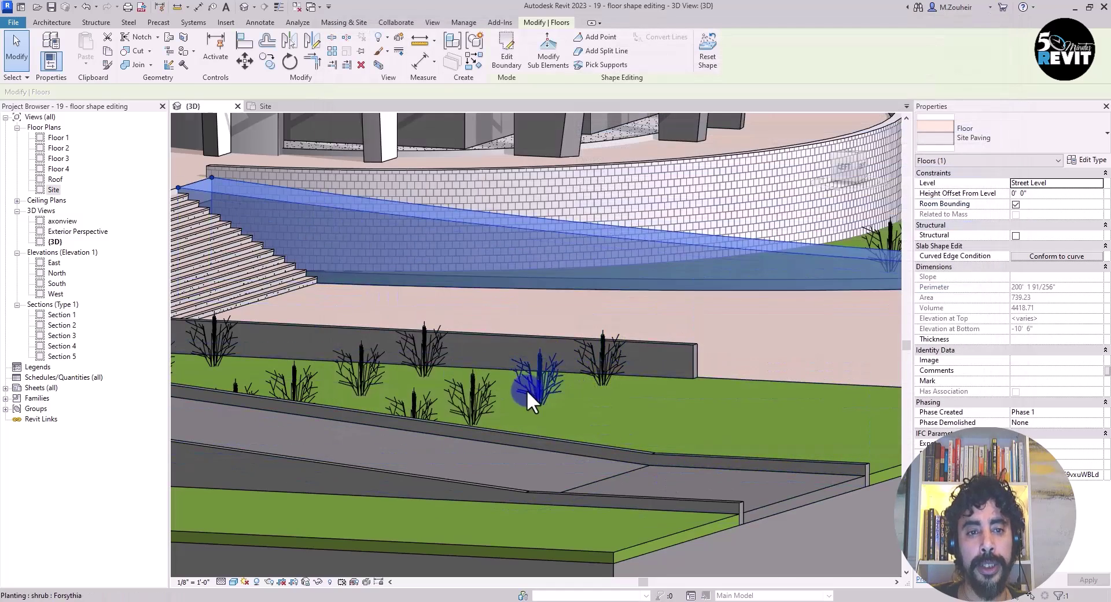
# - Deselect the ramp and examine its solid side, sloped surface and junctions with the stairs, curved wall and ground in 3D
pyautogui.scroll(-5, 527, 393)
pyautogui.keyDown('shift'); pyautogui.moveTo(570, 429); pyautogui.dragTo(561, 512, button='middle'); pyautogui.keyUp('shift')
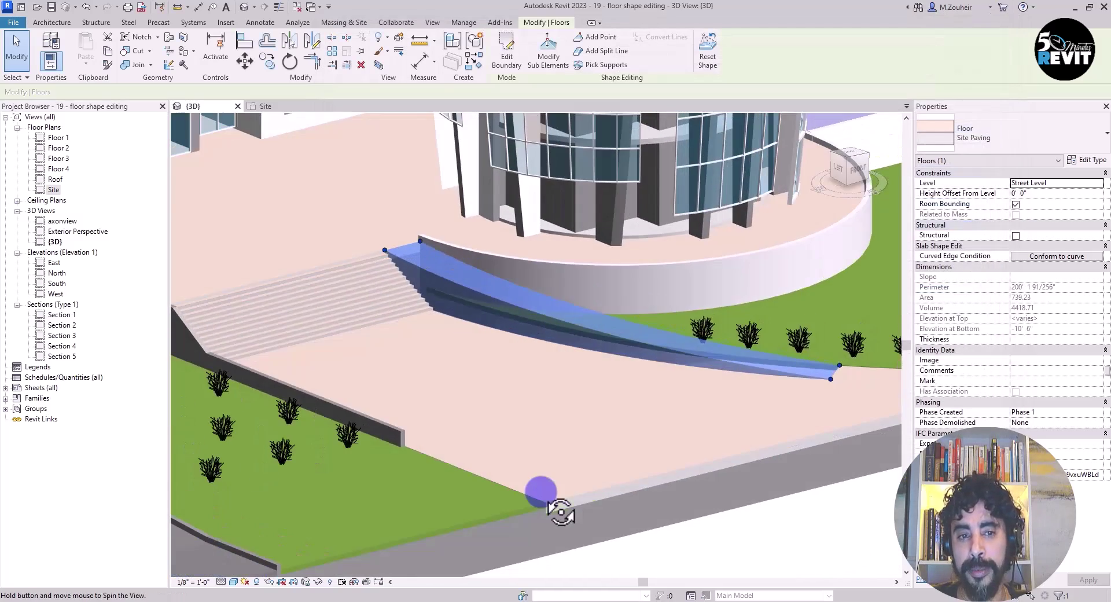
pyautogui.scroll(-3, 528, 442)
pyautogui.click(756, 544)
pyautogui.scroll(4, 568, 407)
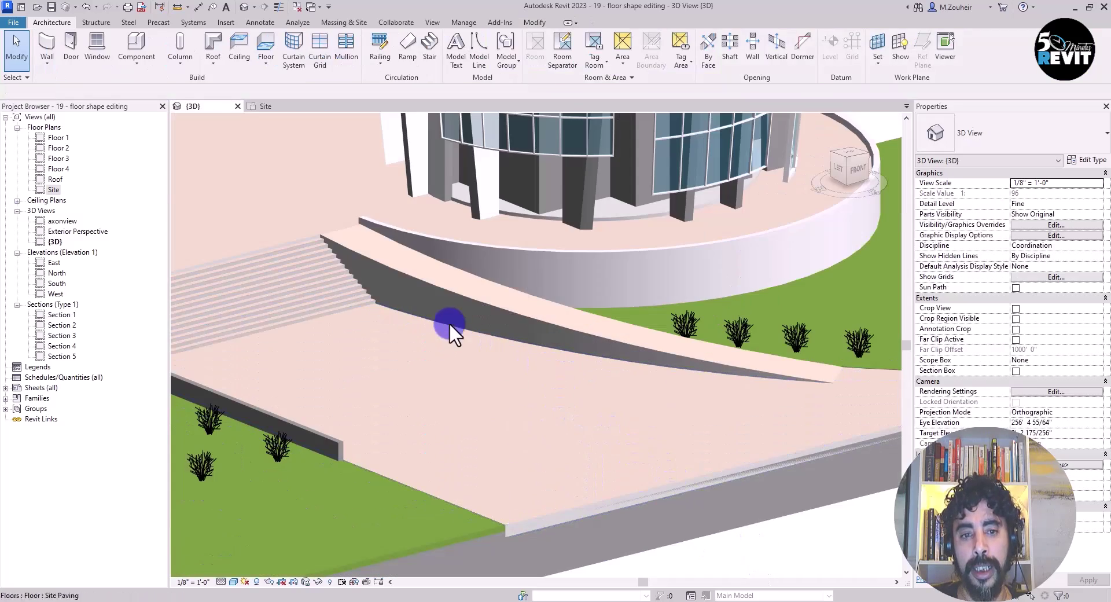
pyautogui.moveTo(811, 435)
pyautogui.keyDown('shift'); pyautogui.mouseDown(button='middle')
pyautogui.moveTo(713, 442)
pyautogui.moveTo(644, 427)
pyautogui.moveTo(823, 446)
pyautogui.mouseUp(button='middle'); pyautogui.keyUp('shift')
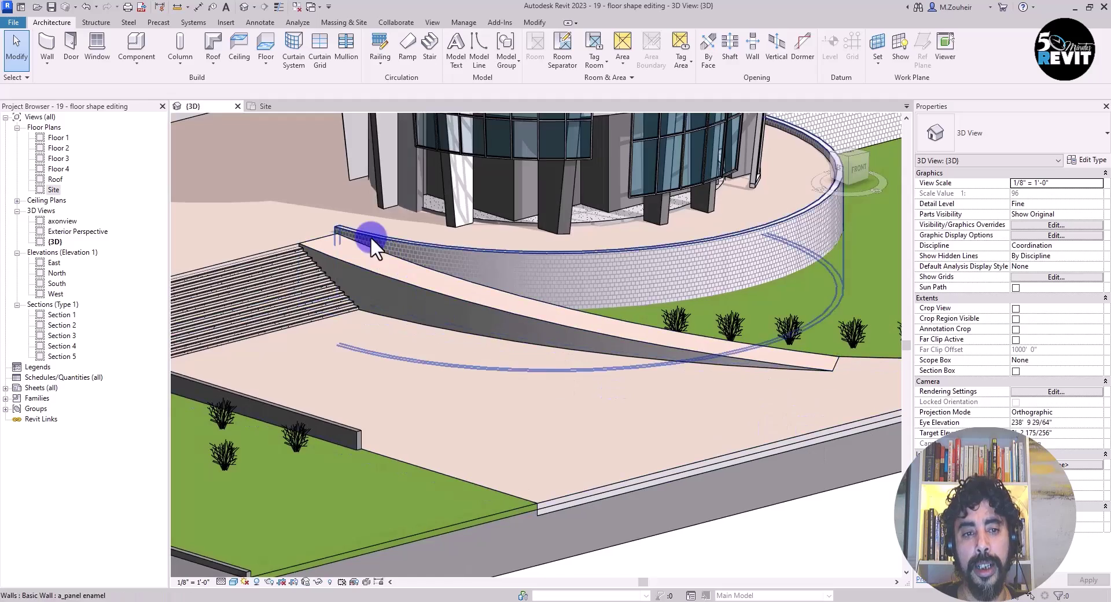
pyautogui.scroll(3, 393, 312)
pyautogui.moveTo(504, 411); pyautogui.dragTo(557, 399, button='middle')
pyautogui.scroll(-1, 554, 386)
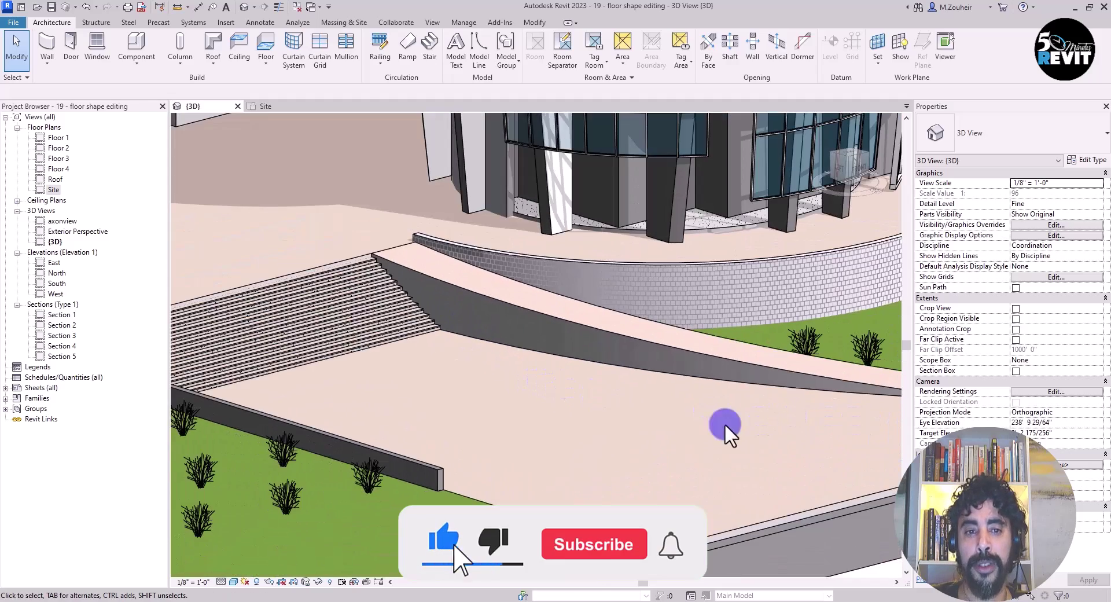
pyautogui.scroll(-1, 718, 422)
pyautogui.moveTo(676, 413); pyautogui.dragTo(615, 349, button='middle')
pyautogui.scroll(-1, 616, 349)
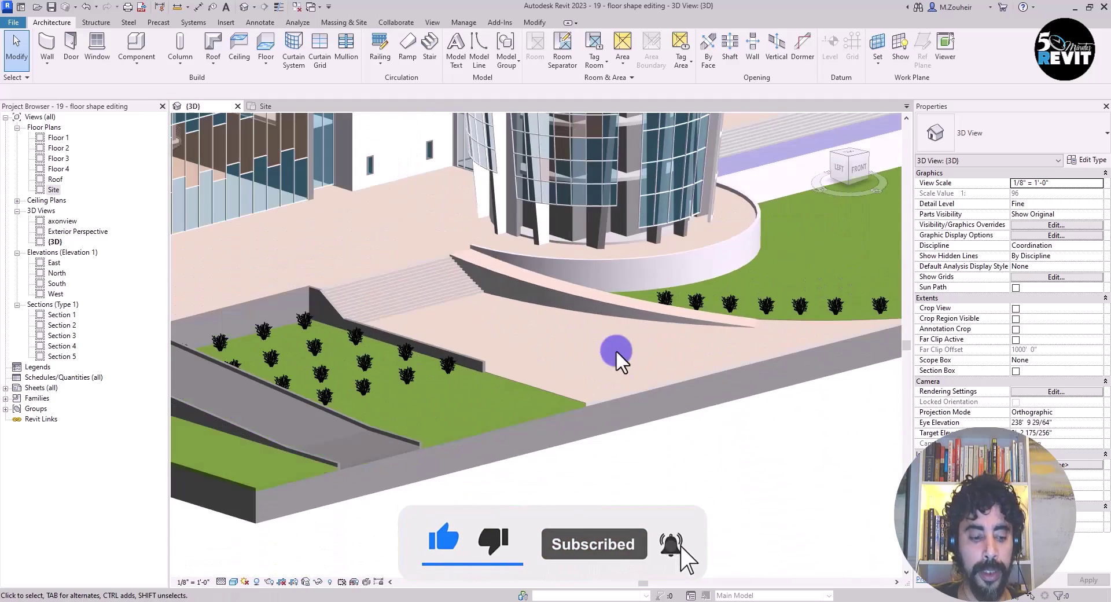